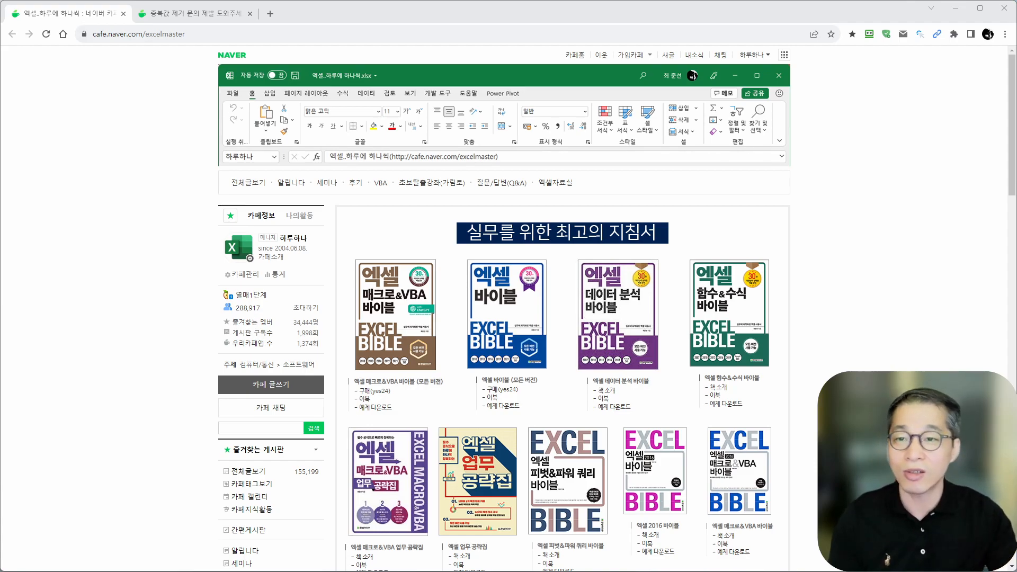
Open the cafe post on removing duplicates and read its question about June and July sites that are missing or differ in weight.
{"action": "left_click", "coordinate": [188, 13]}
{"action": "scroll", "coordinate": [546, 348], "scroll_direction": "down", "scroll_amount": 4}
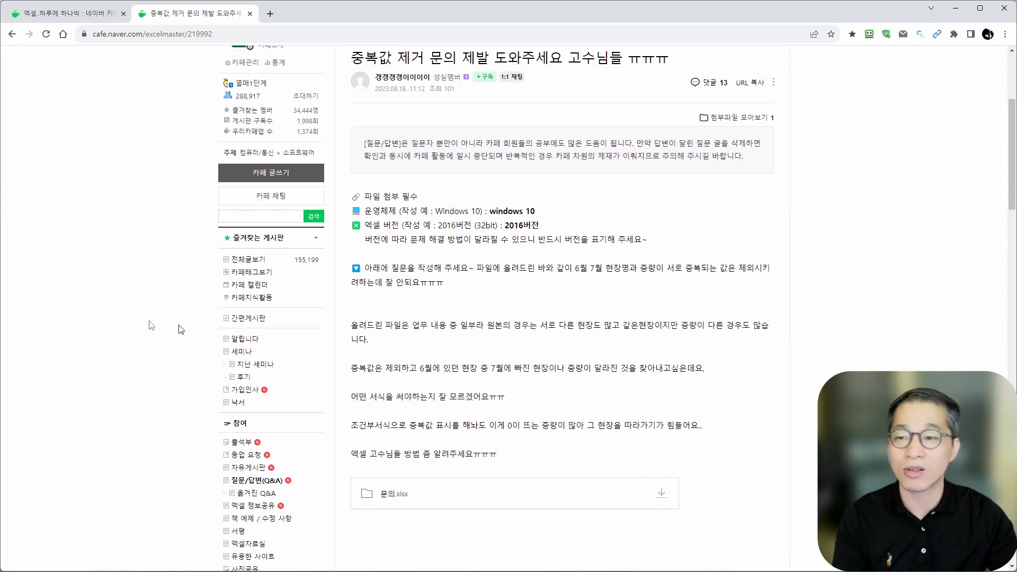
{"action": "key", "text": "alt+Tab"}
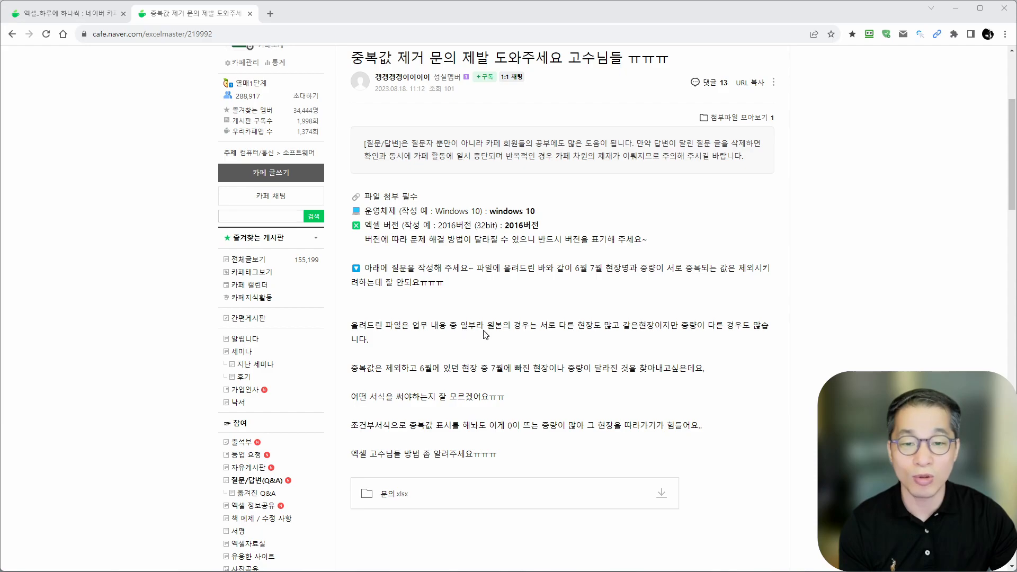
{"action": "left_click_drag", "start_coordinate": [540, 333], "coordinate": [758, 332]}
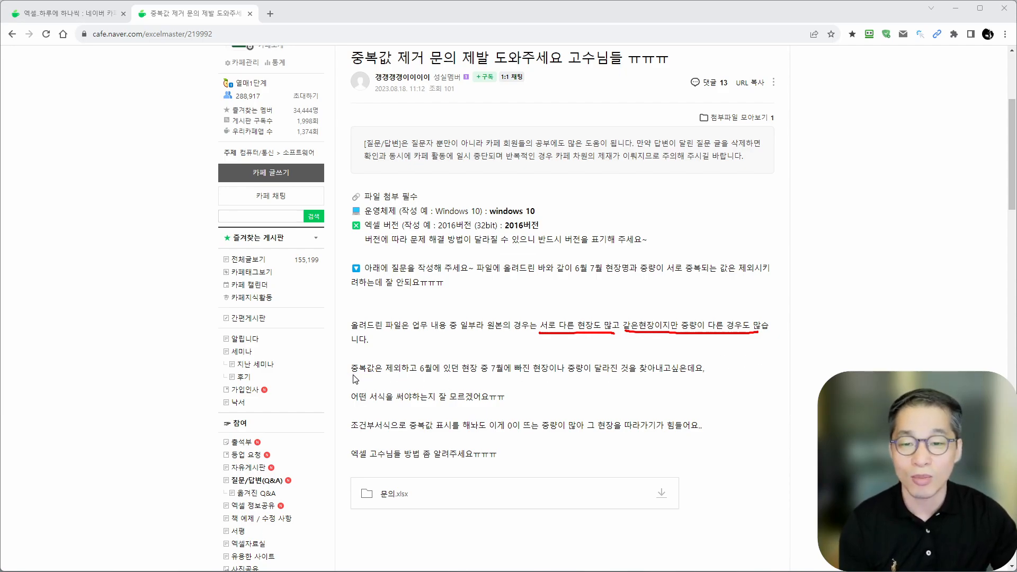
{"action": "left_click_drag", "start_coordinate": [417, 374], "coordinate": [542, 373]}
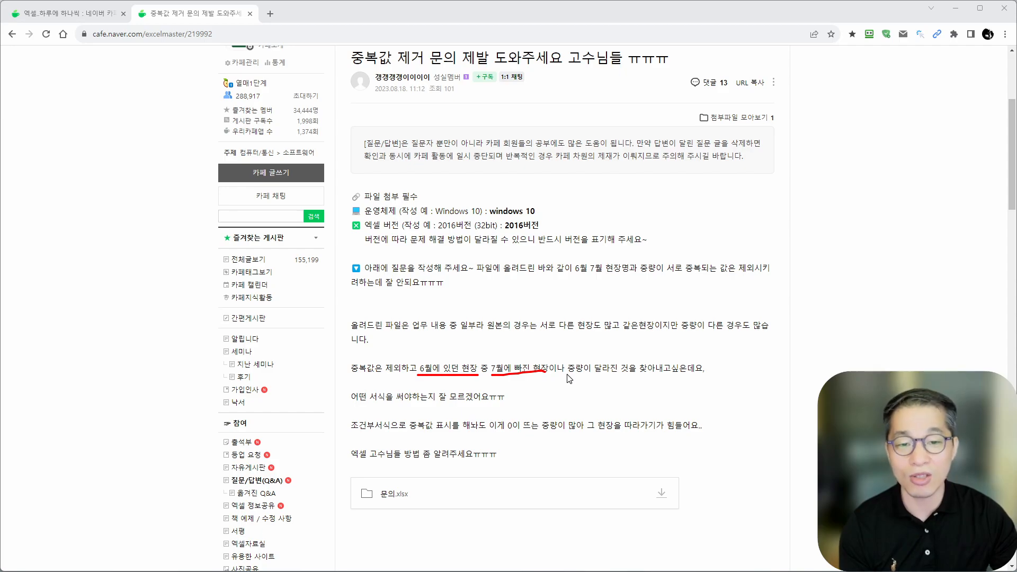
{"action": "left_click_drag", "start_coordinate": [566, 374], "coordinate": [603, 374]}
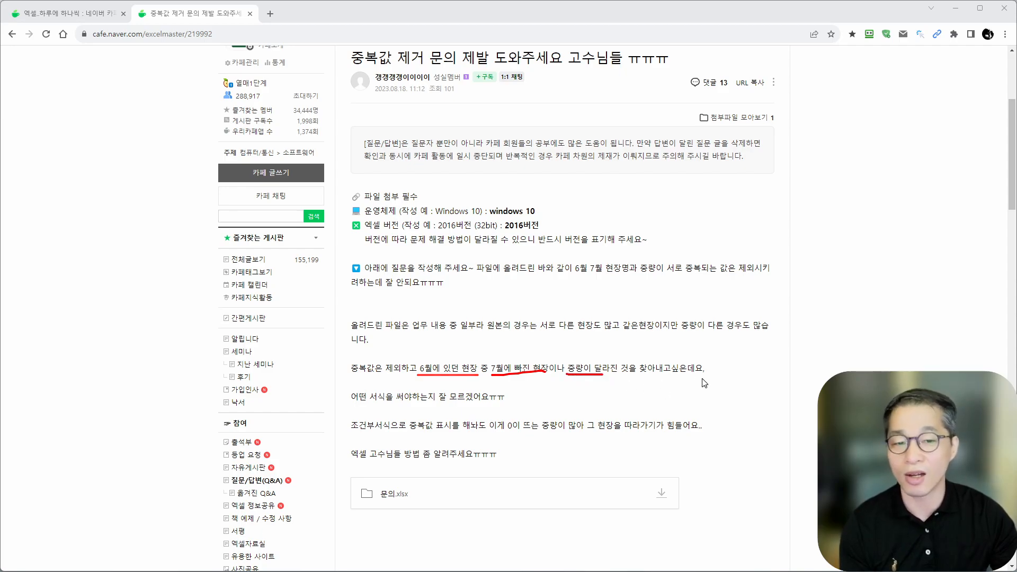
{"action": "left_click_drag", "start_coordinate": [352, 408], "coordinate": [471, 409]}
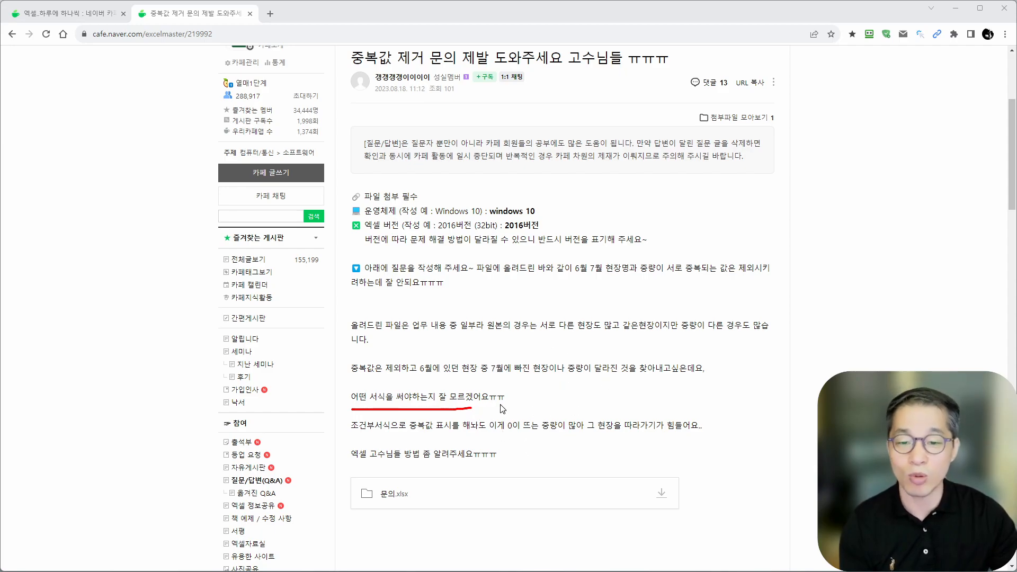
{"action": "mouse_move", "coordinate": [670, 478]}
{"action": "left_mouse_down"}
{"action": "mouse_move", "coordinate": [691, 509]}
{"action": "mouse_move", "coordinate": [666, 468]}
{"action": "left_mouse_up"}
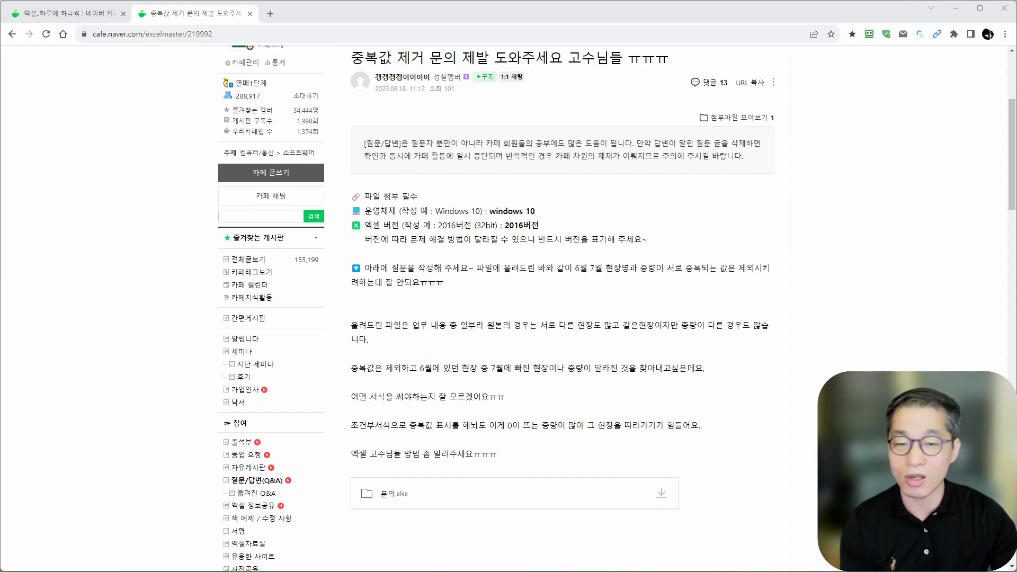
Switch to the 문의.xlsx workbook in Excel and examine the June and July site name and weight columns.
{"action": "key", "text": "alt+Tab"}
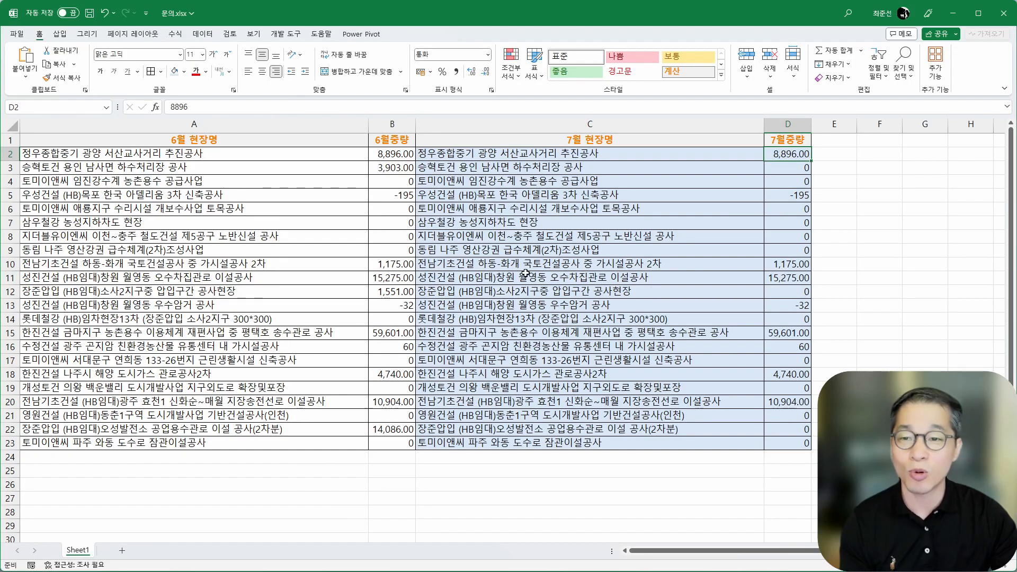
{"action": "left_click_drag", "start_coordinate": [236, 154], "coordinate": [254, 449]}
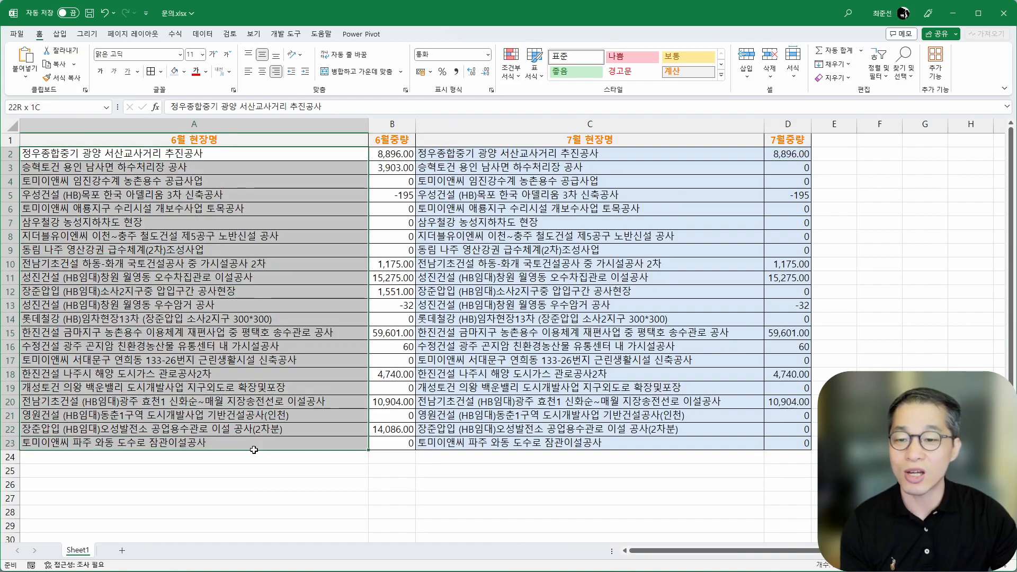
{"action": "left_click_drag", "start_coordinate": [614, 156], "coordinate": [634, 440]}
{"action": "key", "text": "ctrl+v"}
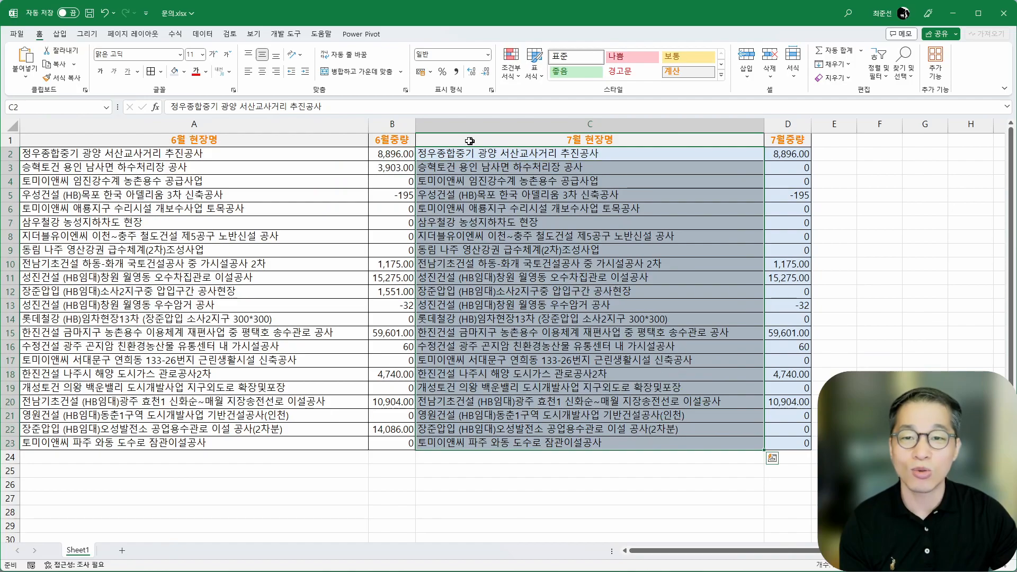
{"action": "left_click_drag", "start_coordinate": [400, 156], "coordinate": [397, 447]}
{"action": "key", "text": "ctrl+v"}
{"action": "left_click_drag", "start_coordinate": [788, 153], "coordinate": [788, 443]}
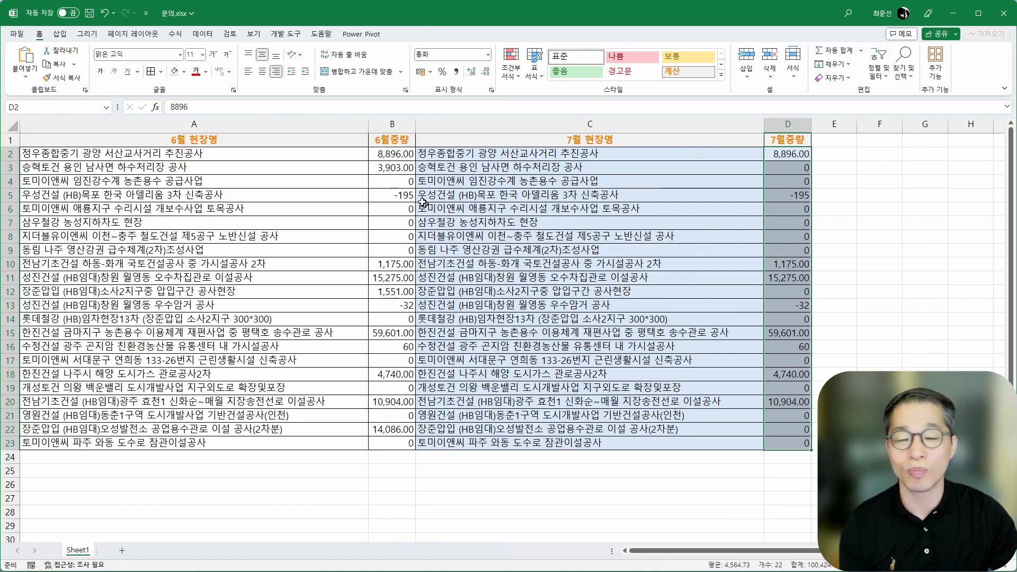
{"action": "left_click", "coordinate": [243, 211]}
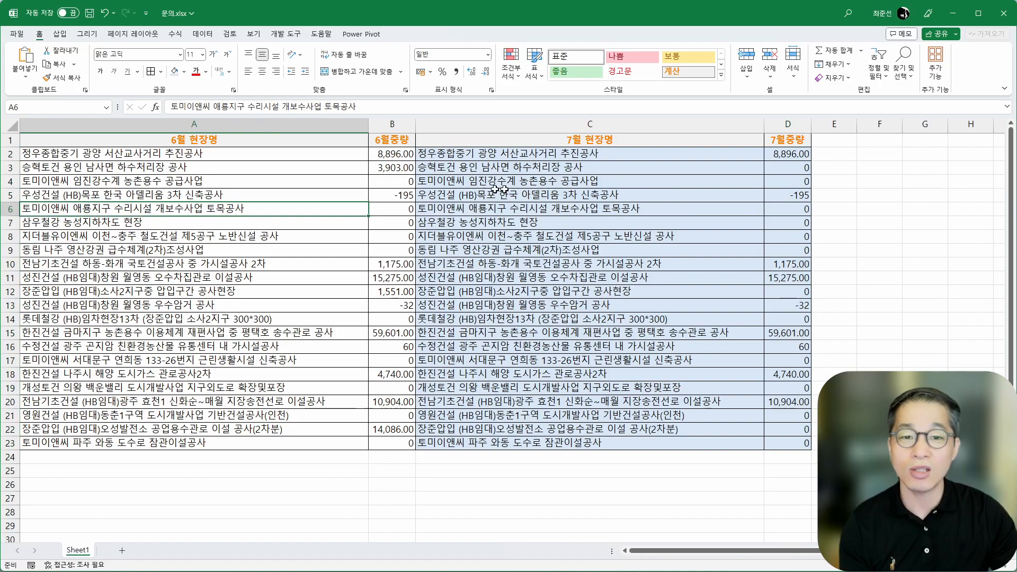
{"action": "left_click", "coordinate": [554, 196]}
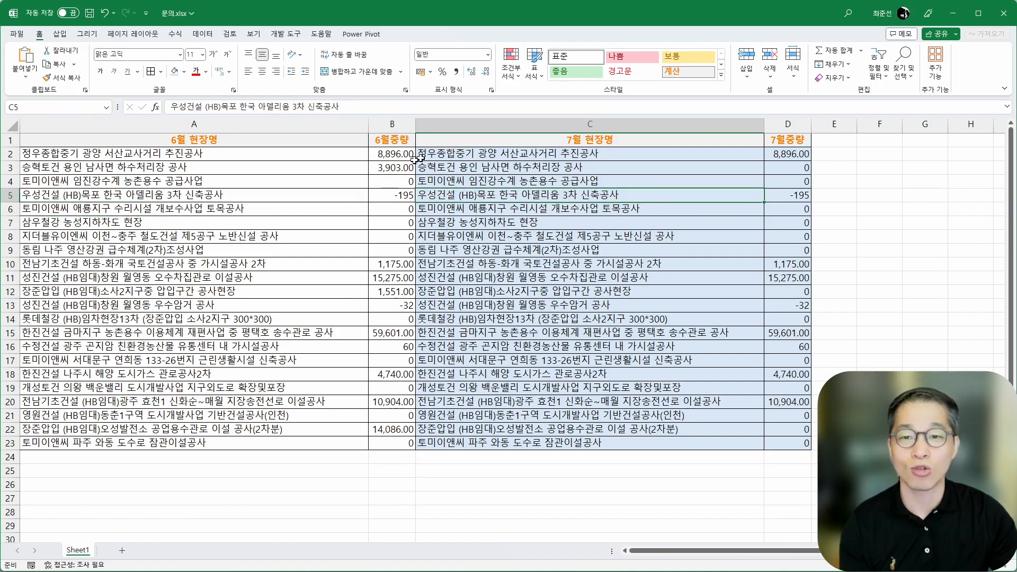
{"action": "left_click", "coordinate": [387, 180]}
{"action": "left_click", "coordinate": [767, 184]}
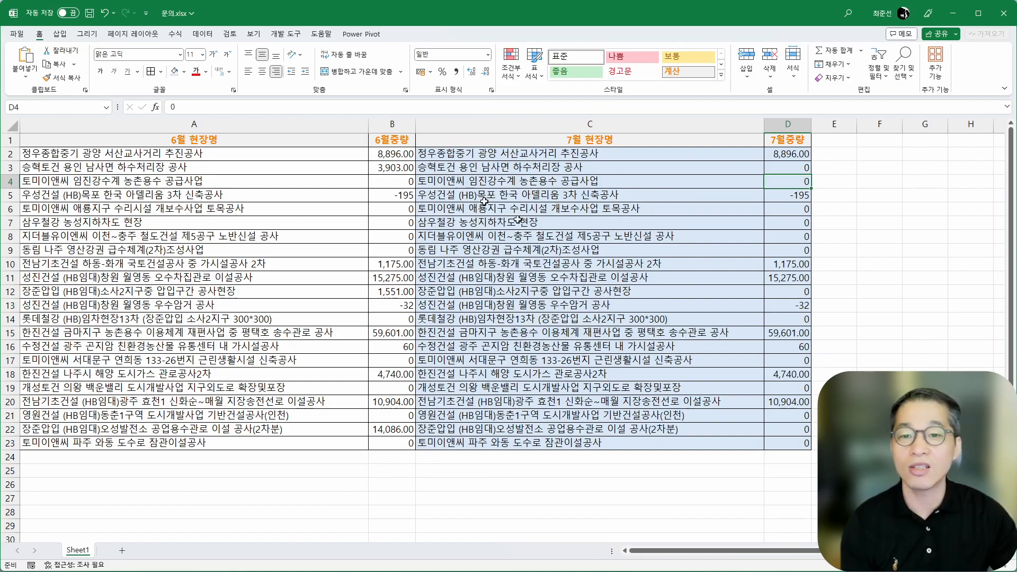
Add the header 비교 in cell E1, beside the July weight column.
{"action": "left_click", "coordinate": [827, 139]}
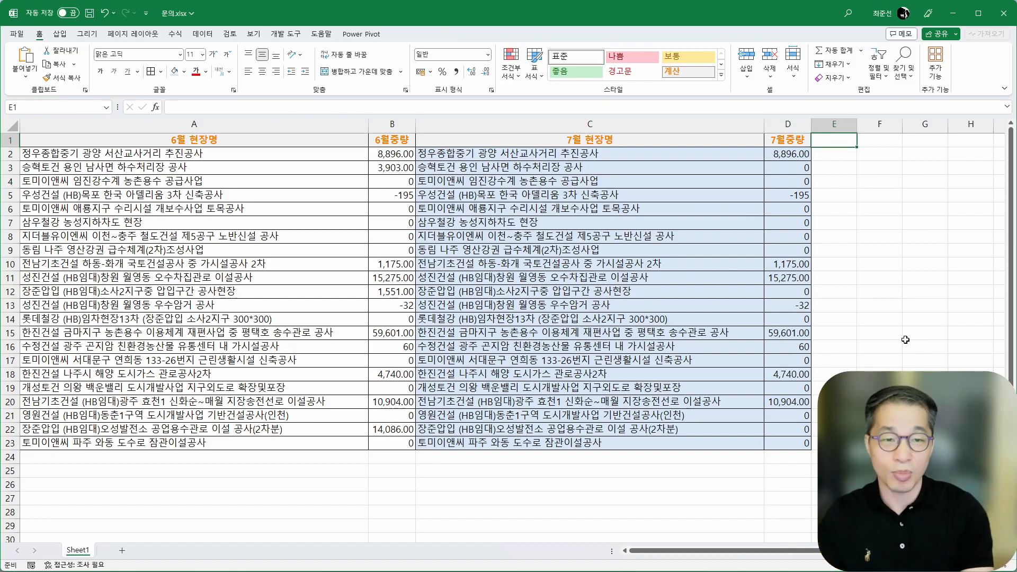
{"action": "type", "text": "Q"}
{"action": "type", "text": "비교"}
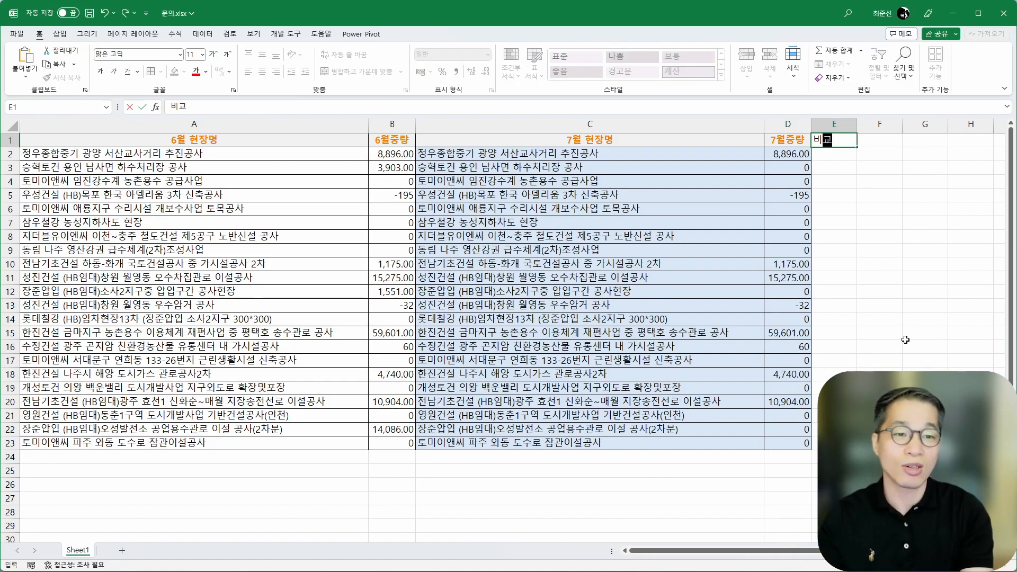
{"action": "key", "text": "Return"}
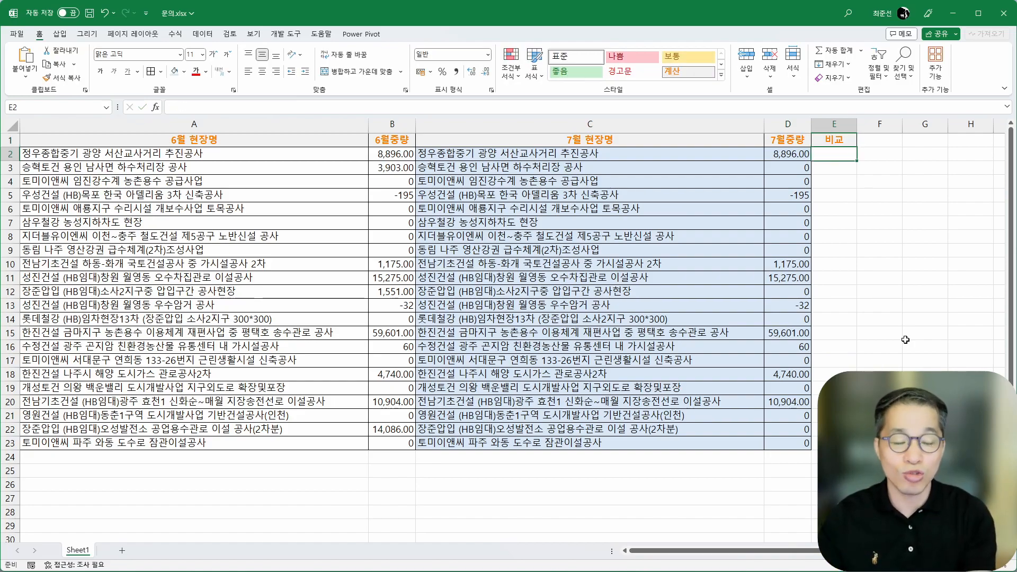
Look up the June weight for the July site name by entering =VLOOKUP(C2, $A$2:$B$23, 2, FALSE) in E2.
{"action": "type", "text": "="}
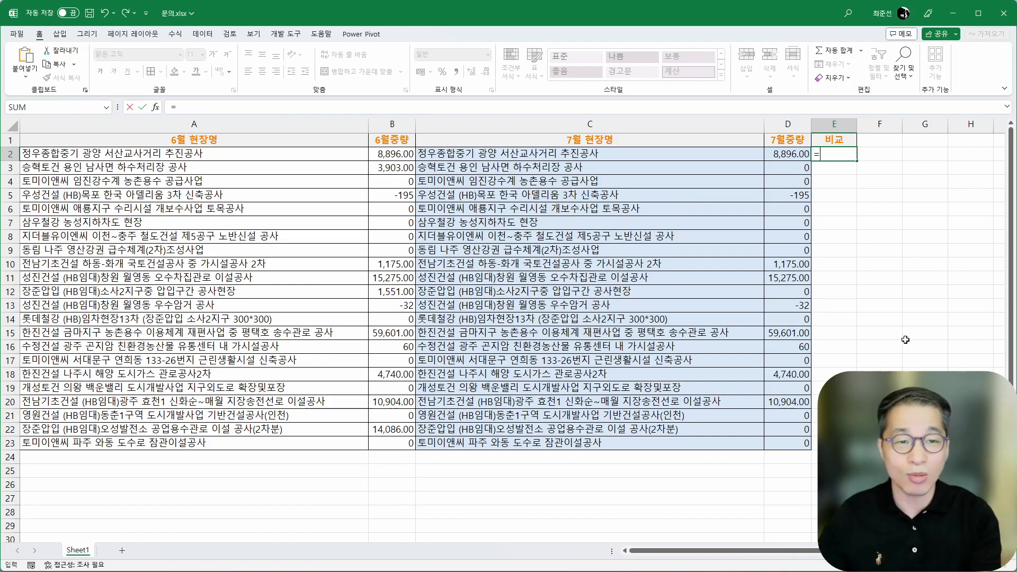
{"action": "type", "text": "VLOOKUP("}
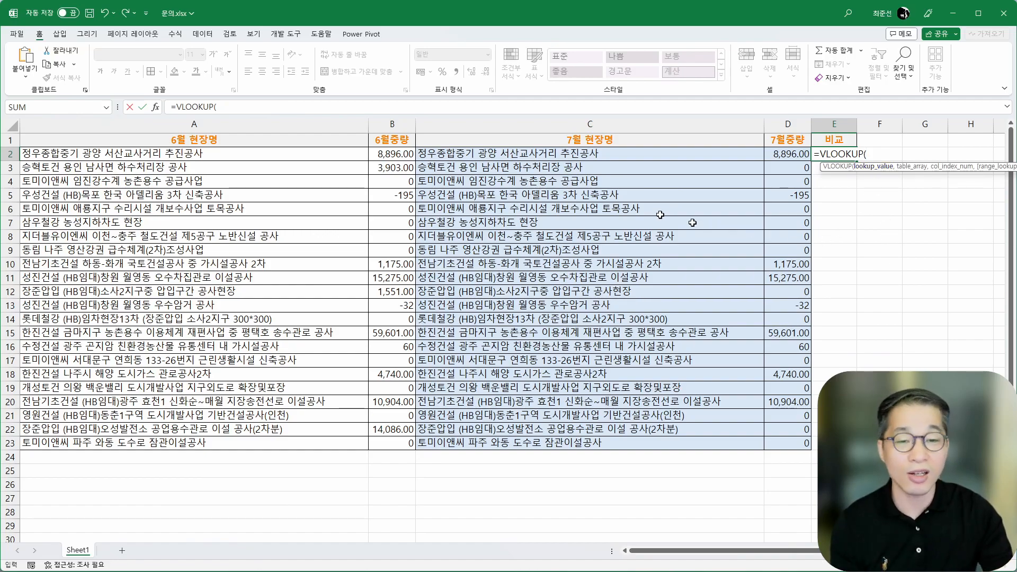
{"action": "left_click", "coordinate": [548, 154]}
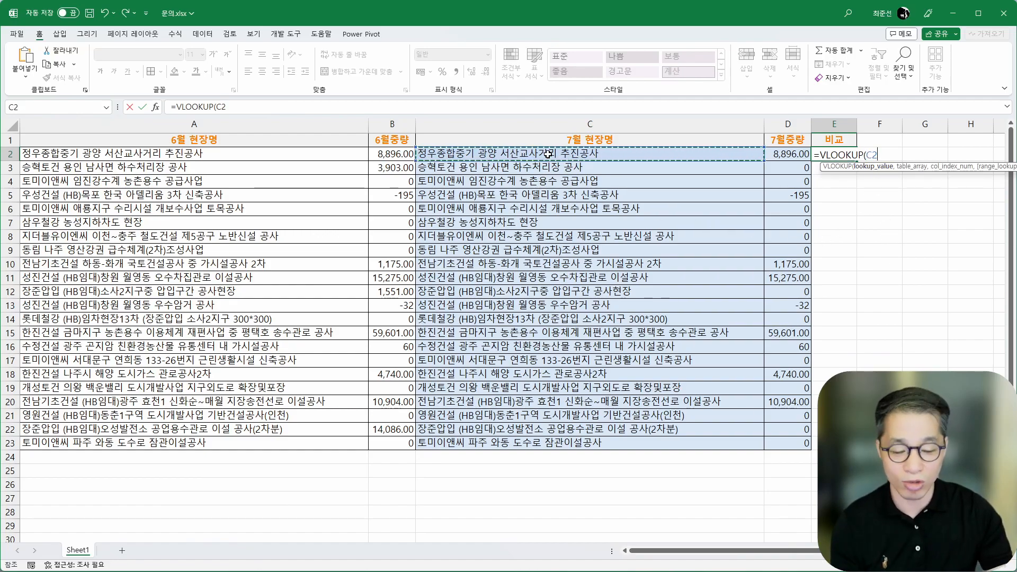
{"action": "type", "text": ","}
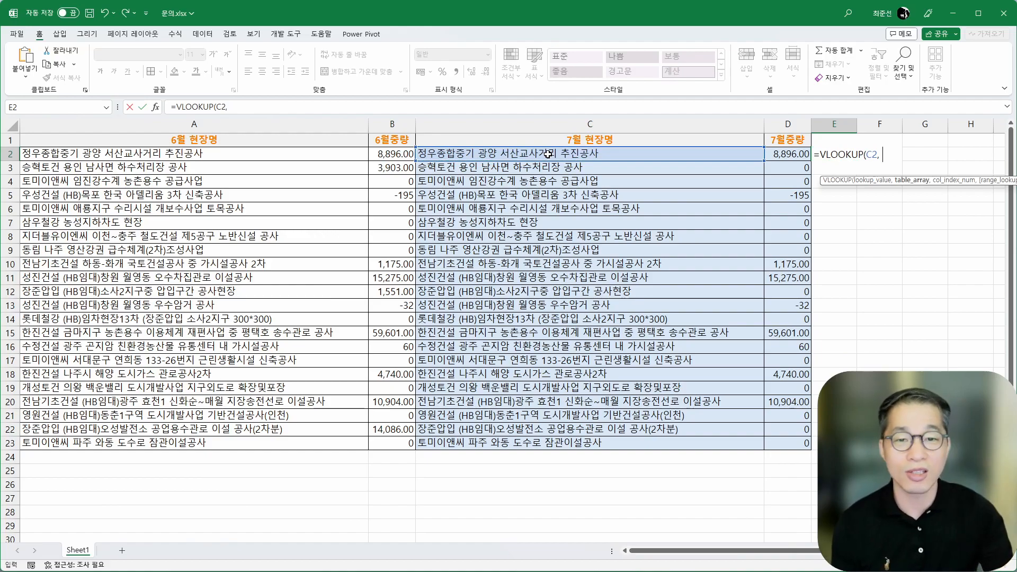
{"action": "left_click_drag", "start_coordinate": [190, 158], "coordinate": [184, 435]}
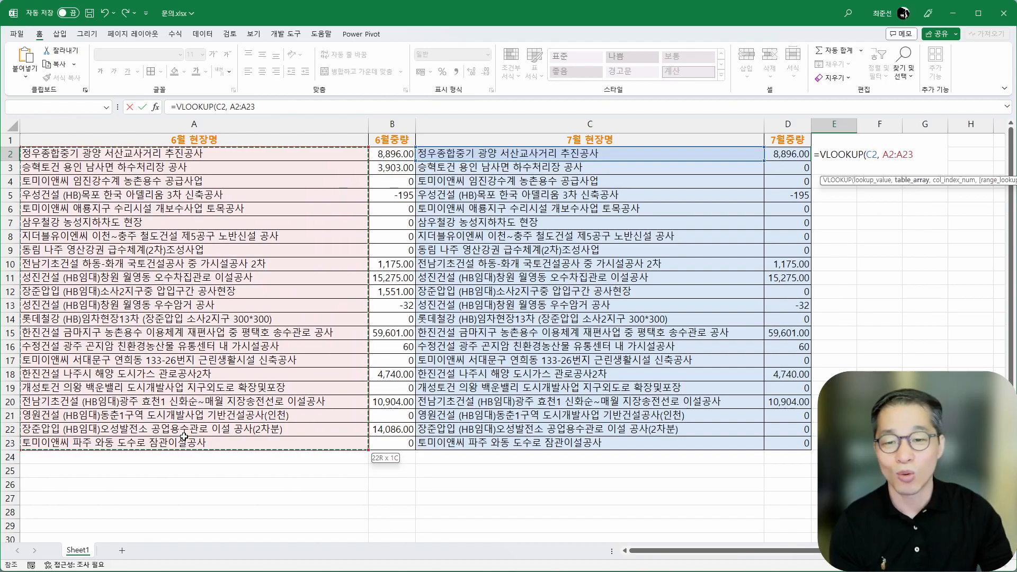
{"action": "left_click_drag", "start_coordinate": [184, 435], "coordinate": [392, 439]}
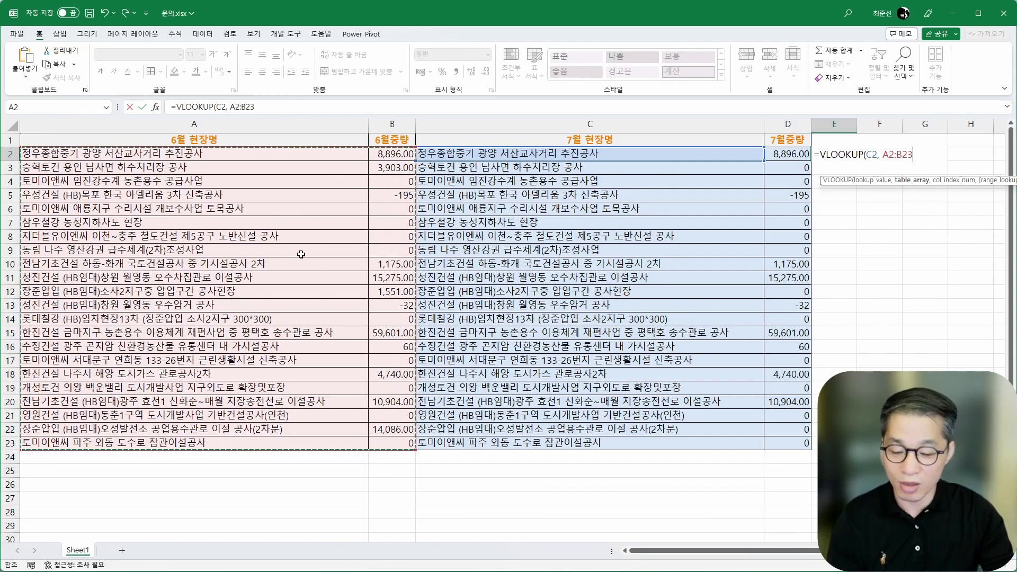
{"action": "key", "text": "F4"}
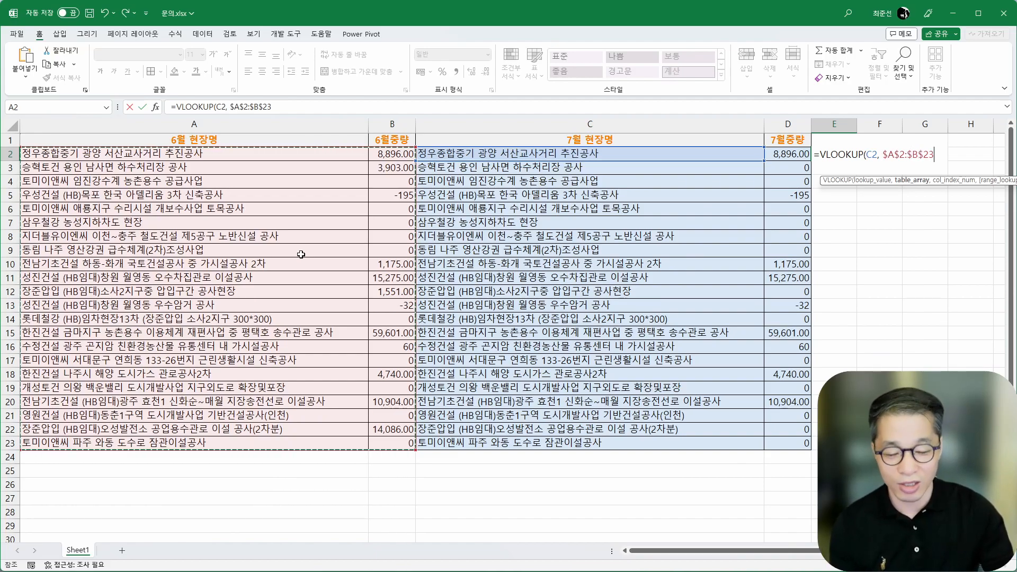
{"action": "type", "text": ","}
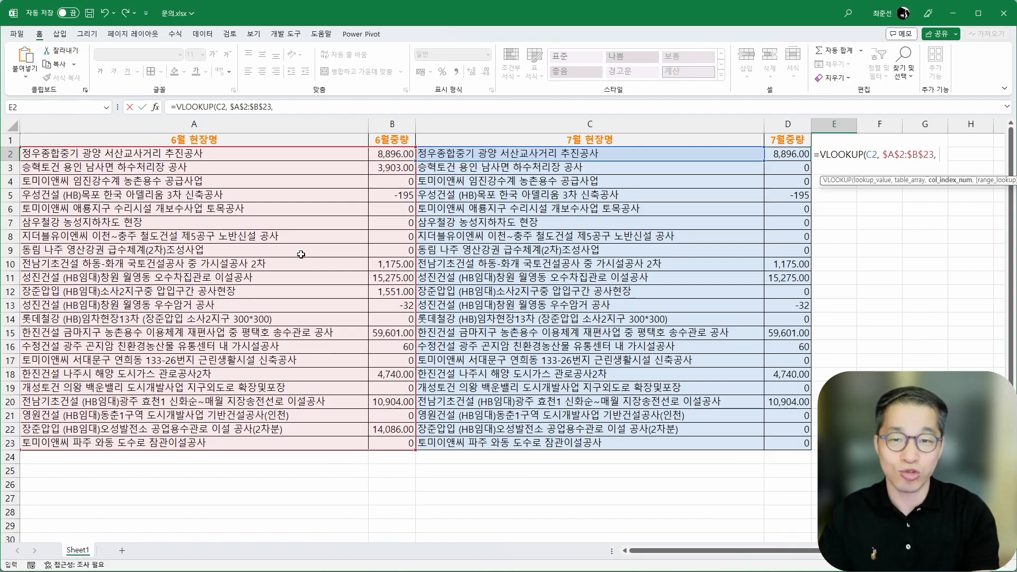
{"action": "type", "text": " 2, FALSE"}
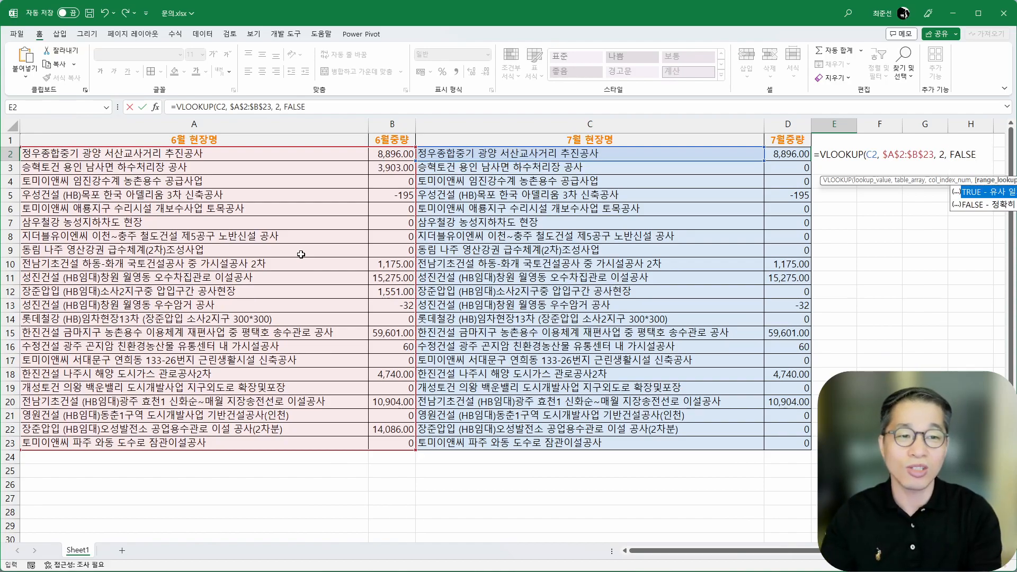
{"action": "type", "text": ")"}
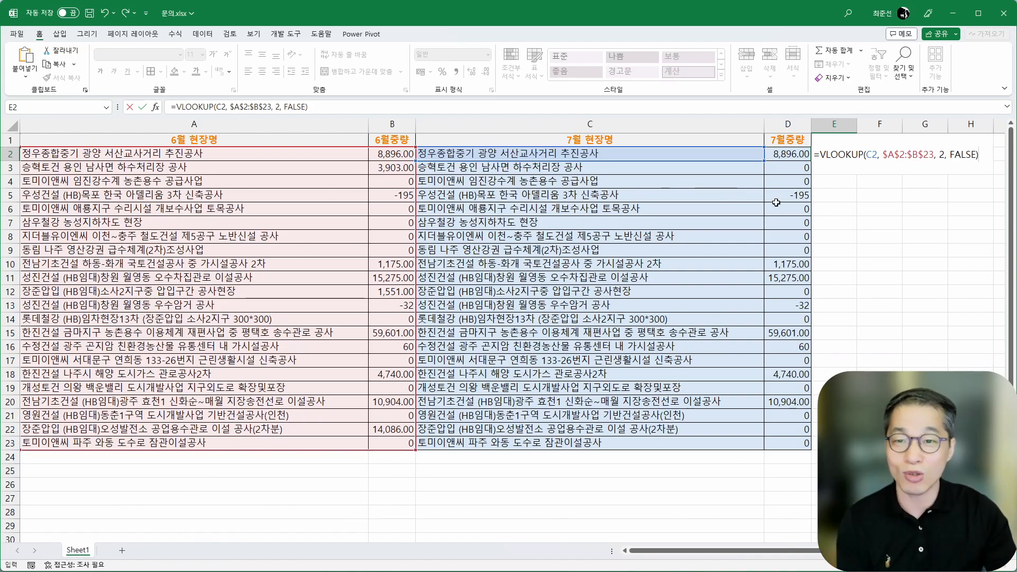
{"action": "key", "text": "Return"}
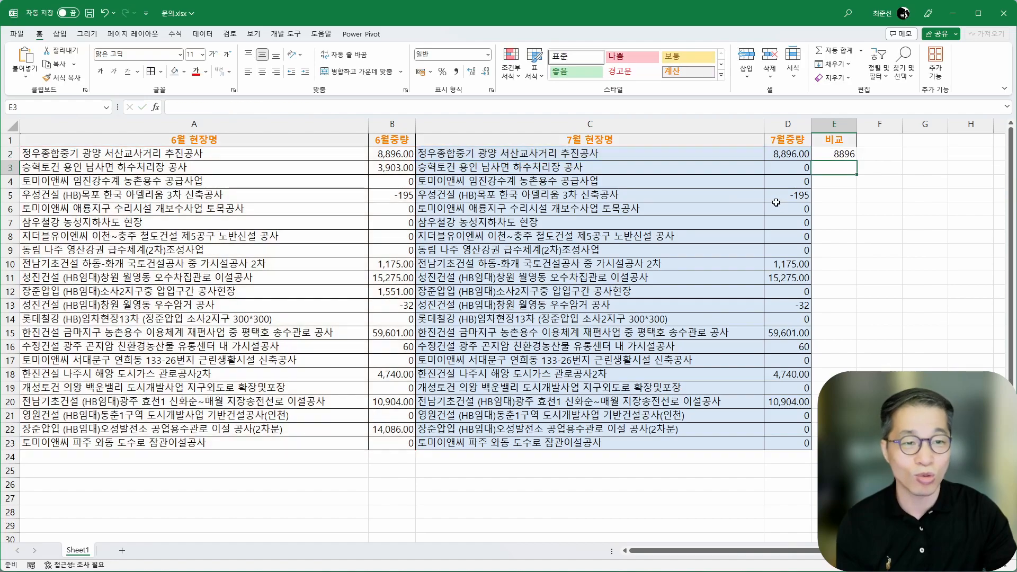
Fill the E2 lookup formula down the 비교 column to row 23, and check cells E8 and E20.
{"action": "left_click", "coordinate": [832, 155]}
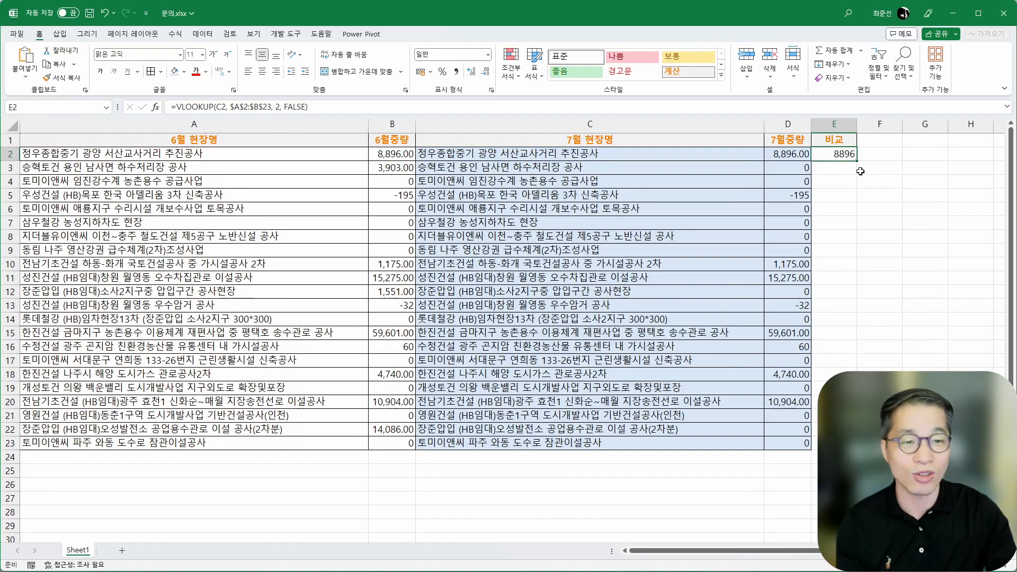
{"action": "double_click", "coordinate": [856, 160]}
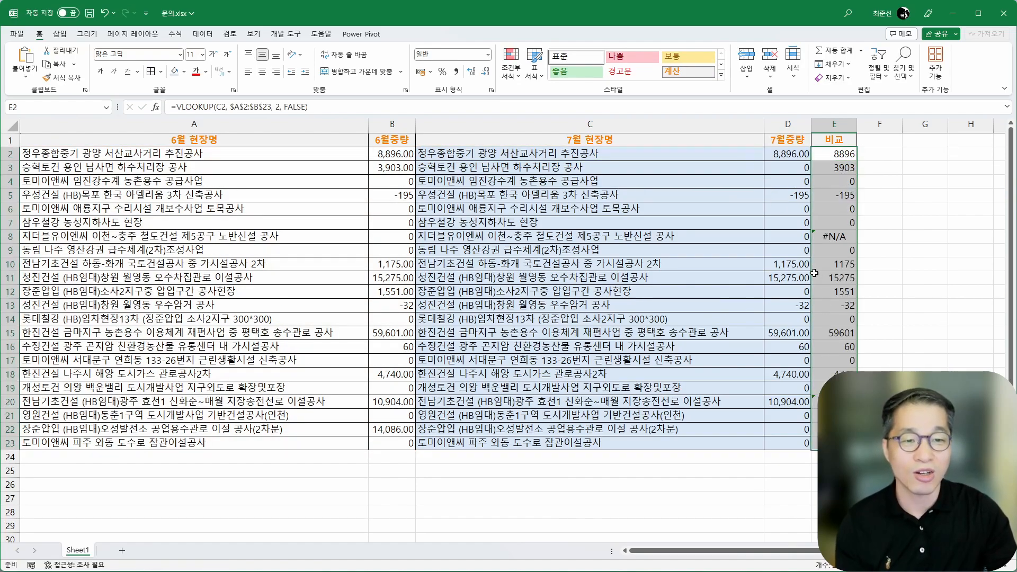
{"action": "left_click", "coordinate": [839, 243]}
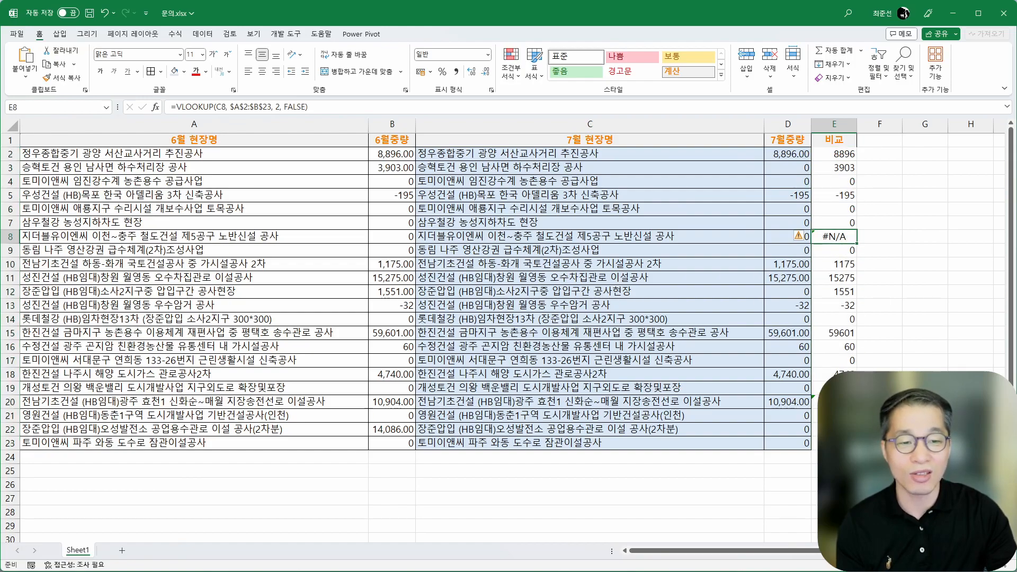
{"action": "left_click", "coordinate": [837, 403]}
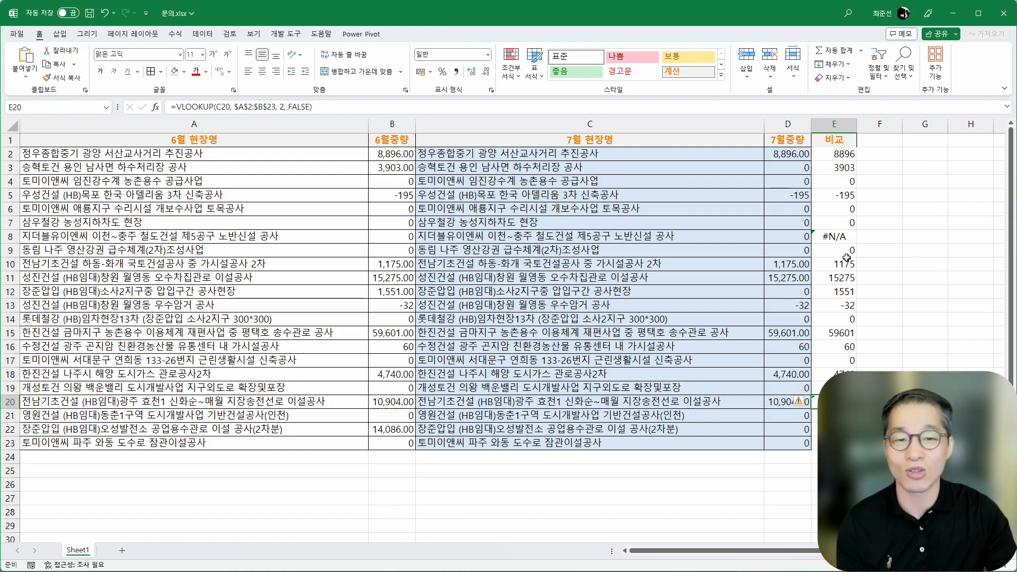
Format the matching July and June site names in C8 and A8 in bold red.
{"action": "left_click", "coordinate": [557, 235]}
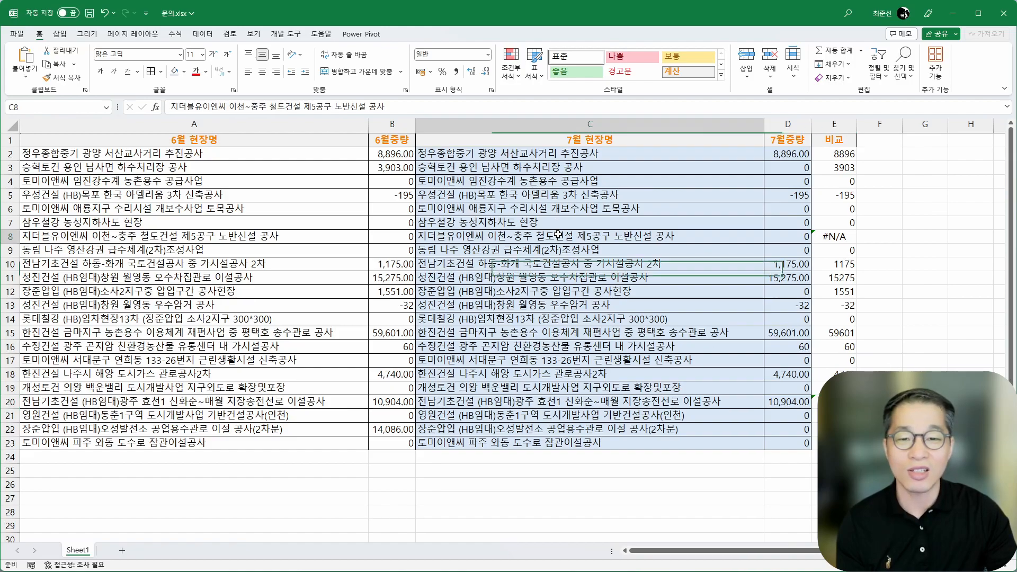
{"action": "left_click", "coordinate": [196, 71]}
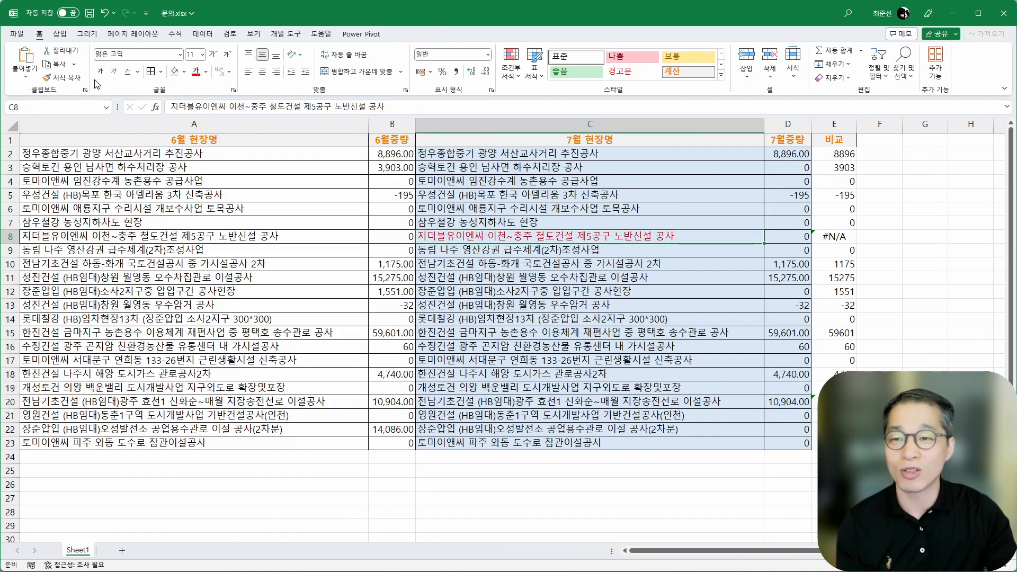
{"action": "left_click", "coordinate": [100, 71]}
{"action": "left_click", "coordinate": [255, 237]}
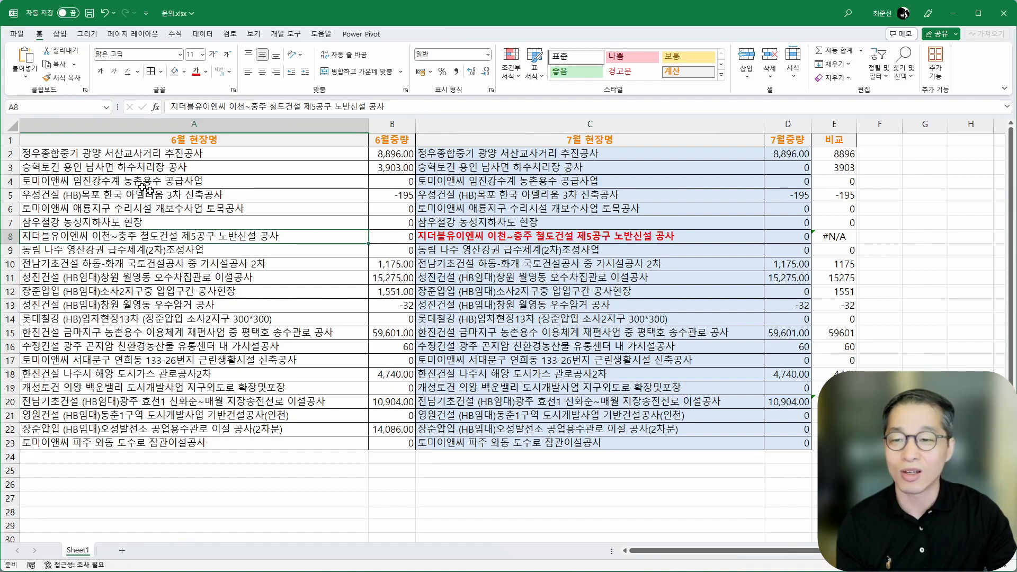
{"action": "left_click", "coordinate": [100, 71]}
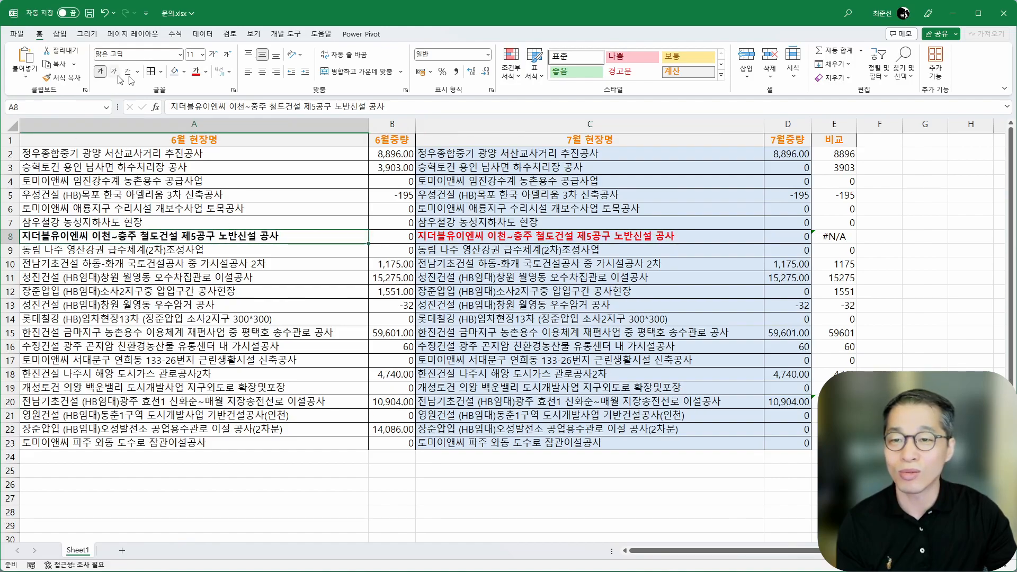
{"action": "left_click", "coordinate": [196, 71]}
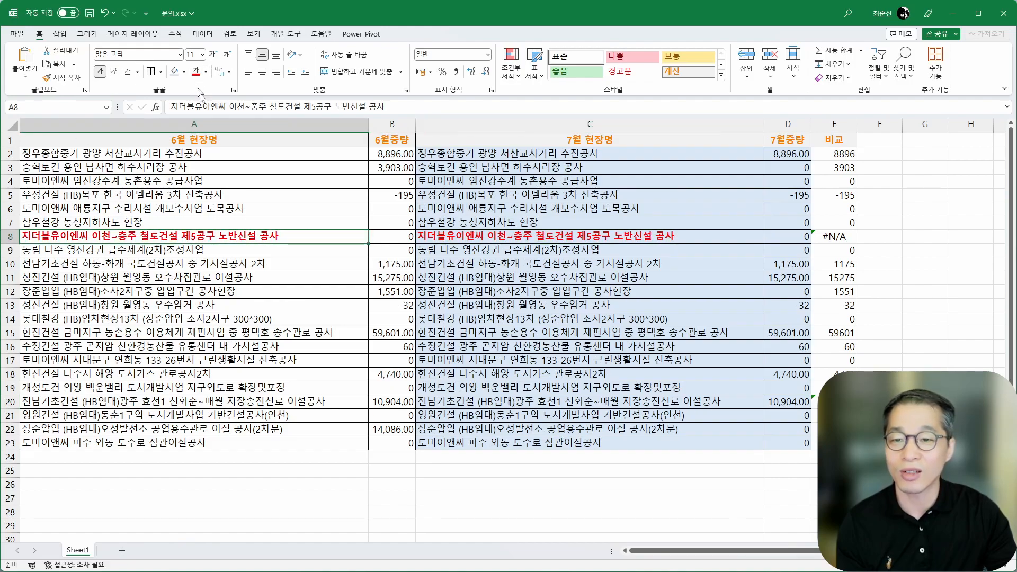
{"action": "left_click", "coordinate": [844, 237]}
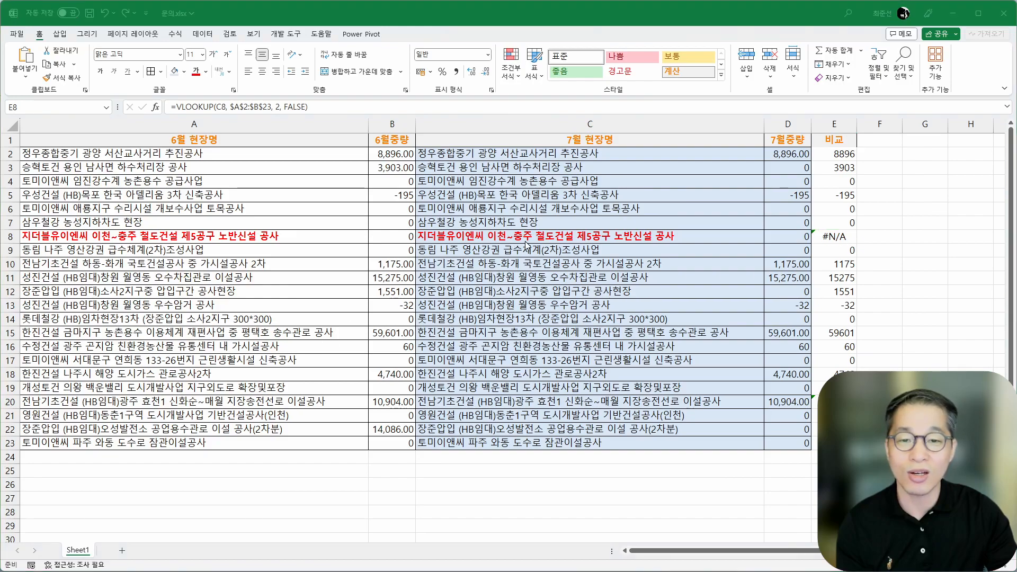
{"action": "mouse_move", "coordinate": [523, 254]}
{"action": "left_mouse_down"}
{"action": "mouse_move", "coordinate": [515, 218]}
{"action": "mouse_move", "coordinate": [525, 248]}
{"action": "left_mouse_up"}
{"action": "mouse_move", "coordinate": [502, 313]}
{"action": "left_mouse_down"}
{"action": "mouse_move", "coordinate": [507, 301]}
{"action": "mouse_move", "coordinate": [524, 312]}
{"action": "left_mouse_up"}
{"action": "mouse_move", "coordinate": [587, 300]}
{"action": "left_mouse_down"}
{"action": "mouse_move", "coordinate": [577, 321]}
{"action": "mouse_move", "coordinate": [597, 305]}
{"action": "mouse_move", "coordinate": [661, 303]}
{"action": "mouse_move", "coordinate": [660, 324]}
{"action": "left_mouse_up"}
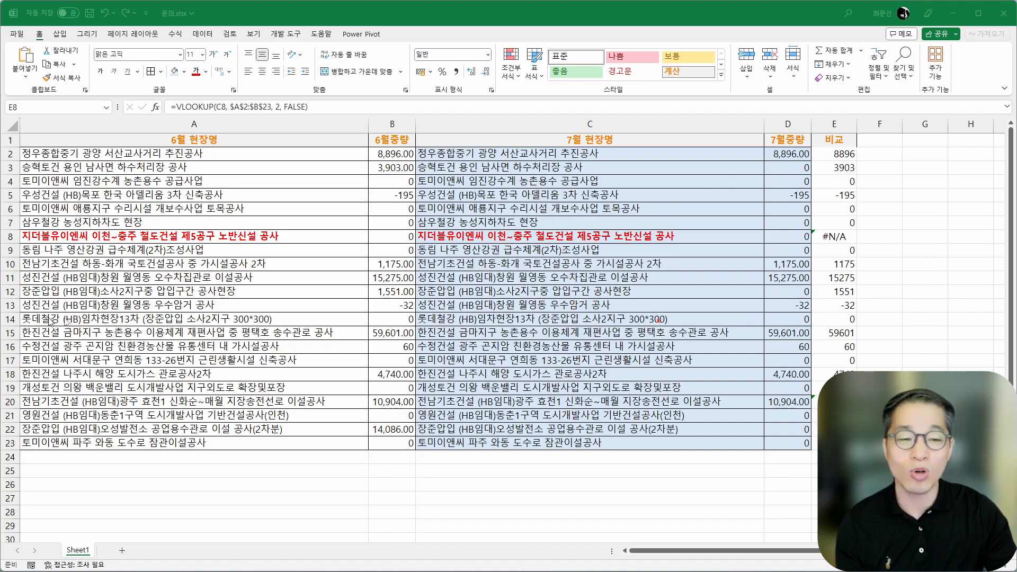
Escape tildes in E2's lookup value by replacing C2 in the VLOOKUP with SUBSTITUTE(C2, "~", "~~").
{"action": "left_click", "coordinate": [841, 152]}
{"action": "left_click", "coordinate": [840, 152]}
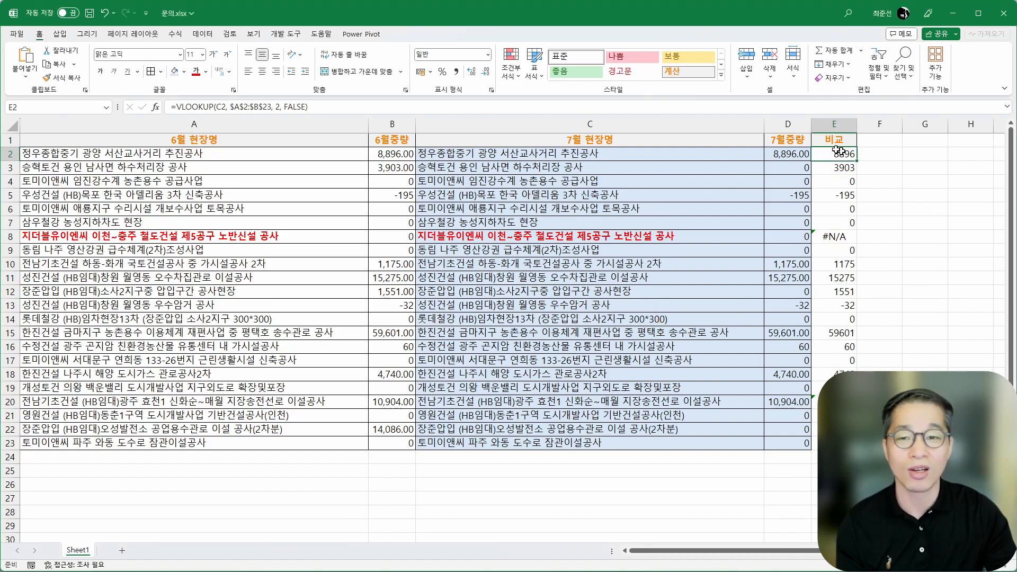
{"action": "left_click", "coordinate": [222, 107]}
{"action": "double_click", "coordinate": [221, 106]}
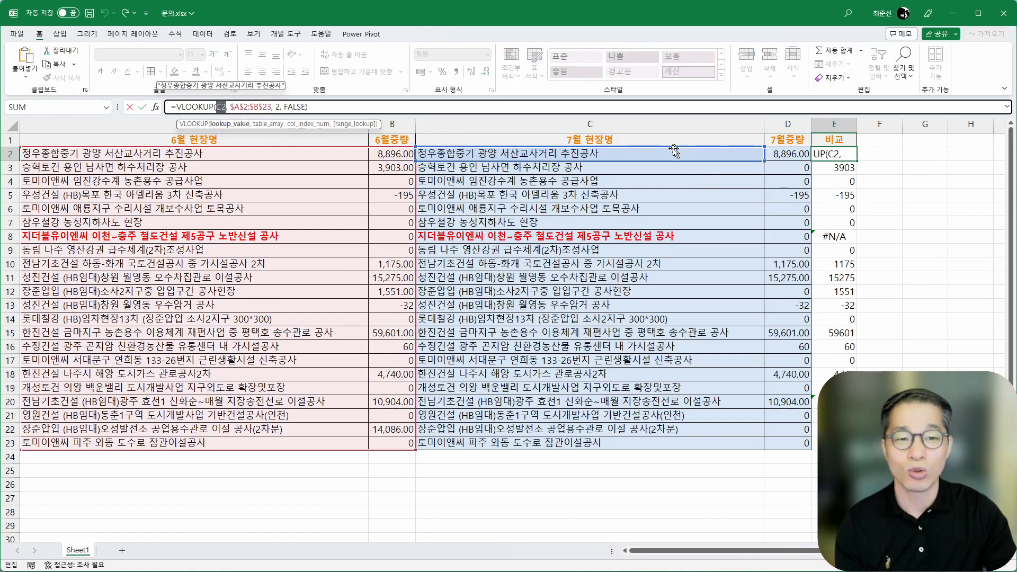
{"action": "left_click", "coordinate": [217, 106]}
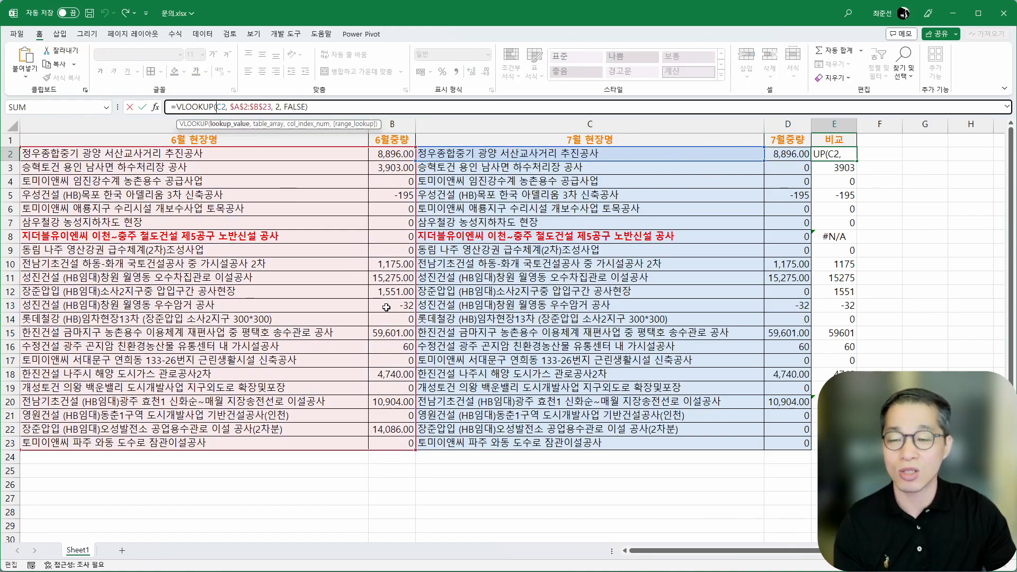
{"action": "type", "text": "SUBSTITUT"}
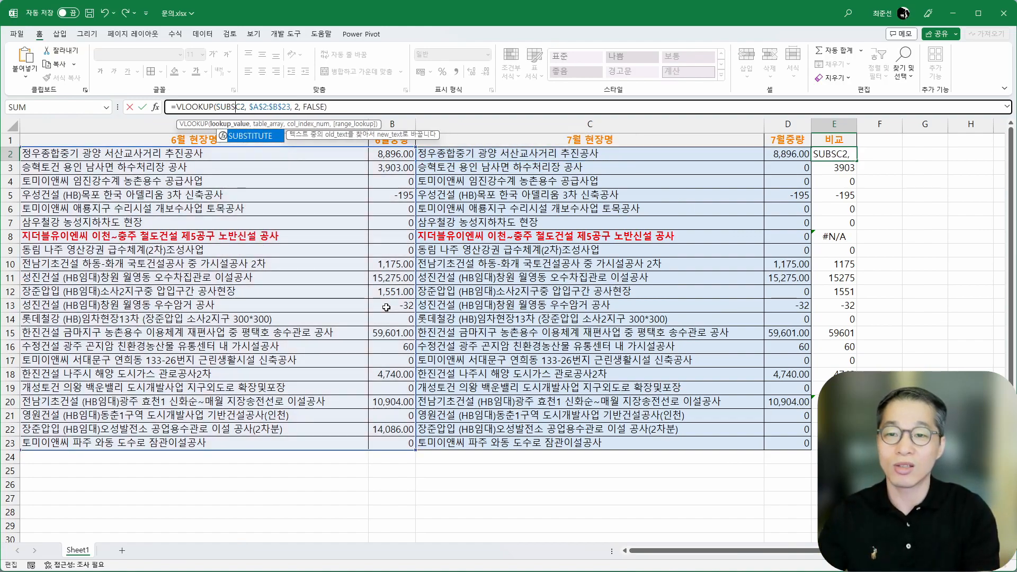
{"action": "key", "text": "Tab"}
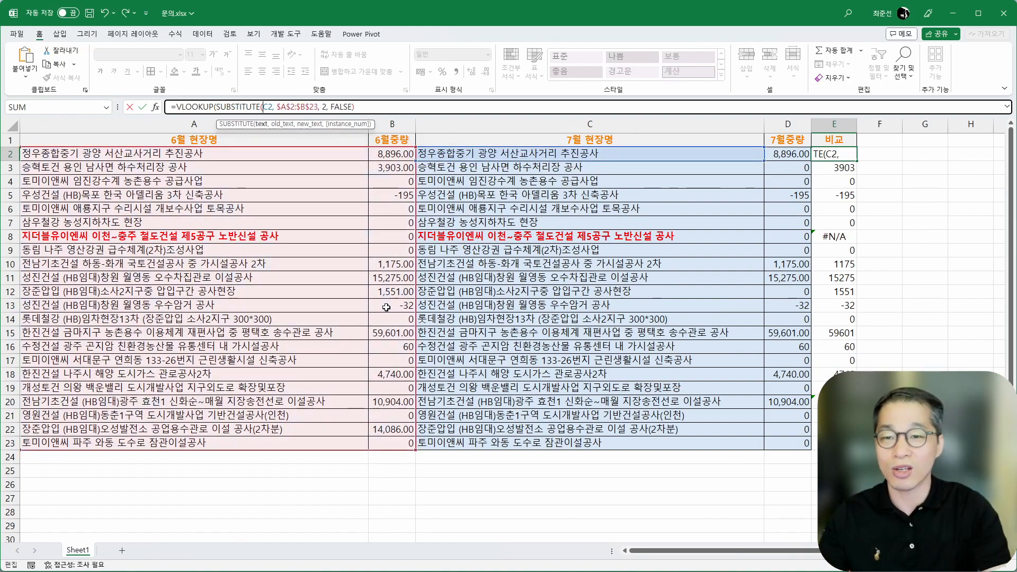
{"action": "key", "text": "Right"}
{"action": "key", "text": "Right"}
{"action": "key", "text": "Right"}
{"action": "type", "text": "\""}
{"action": "type", "text": "~\", ,"}
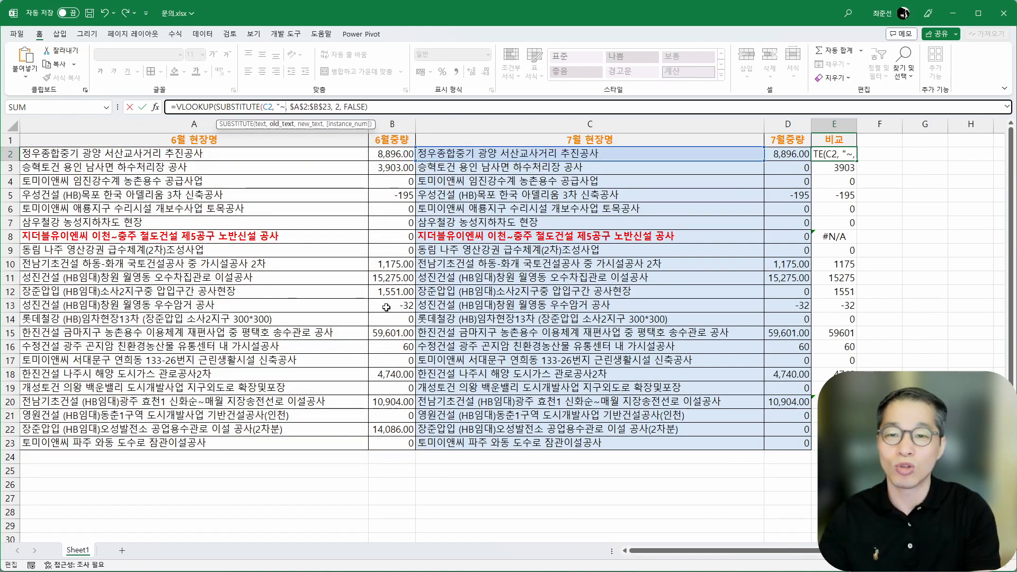
{"action": "type", "text": "\"~~\""}
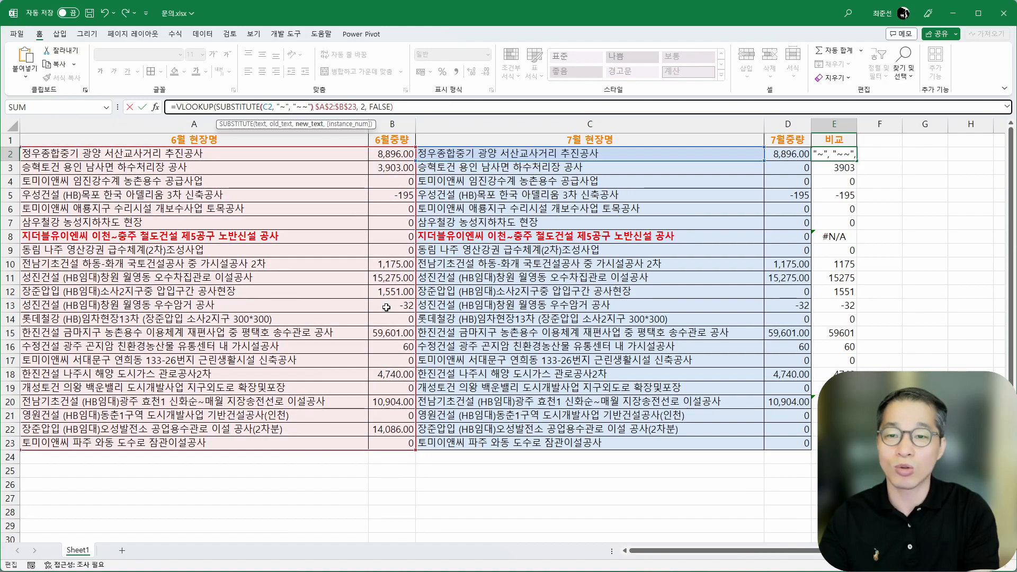
{"action": "type", "text": ")"}
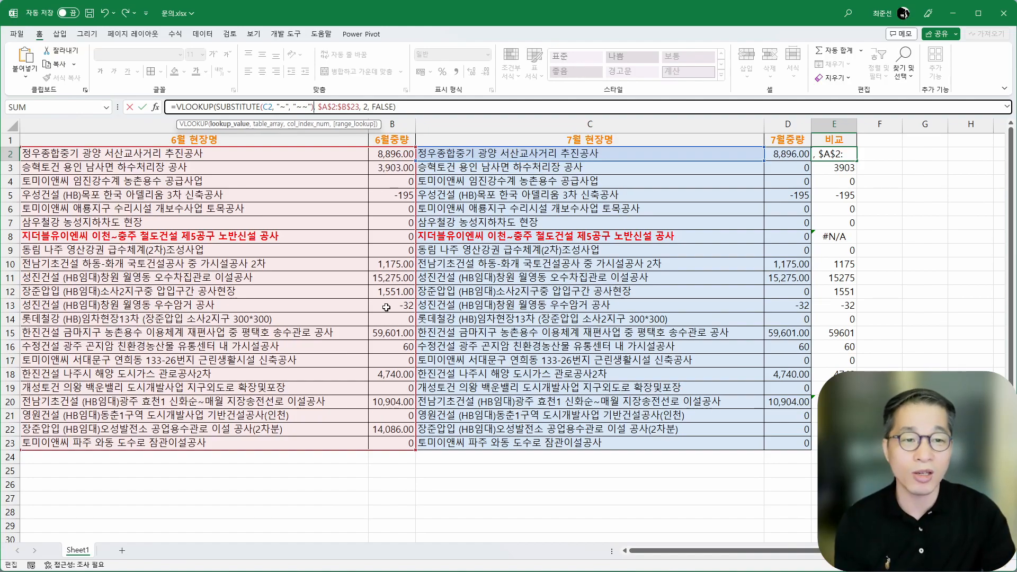
{"action": "key", "text": "Return"}
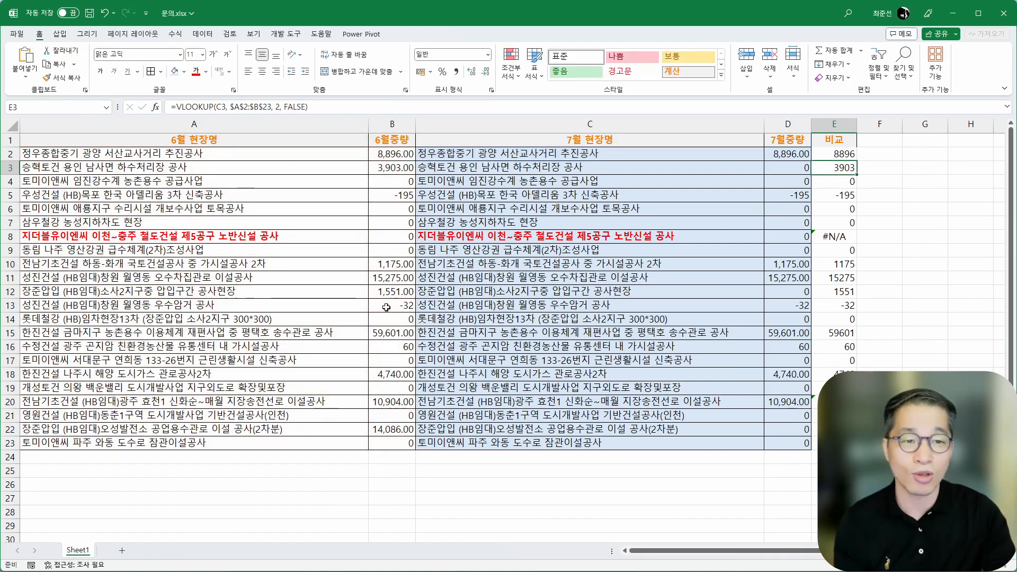
Fill the updated E2 formula down the 비교 column to row 23, and check the tilde rows 8 and 20.
{"action": "left_click", "coordinate": [844, 155]}
{"action": "double_click", "coordinate": [859, 160]}
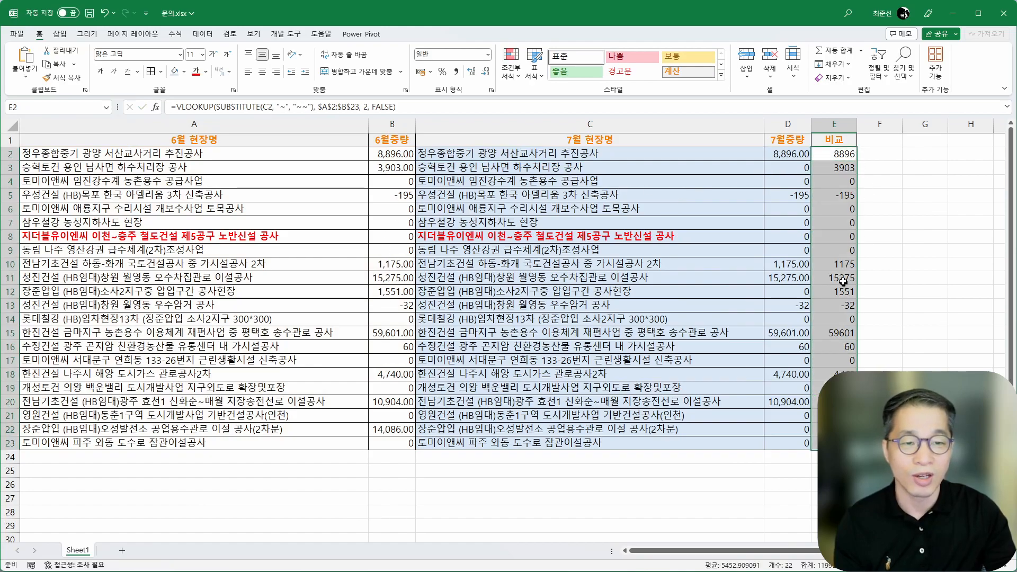
{"action": "left_click", "coordinate": [846, 240]}
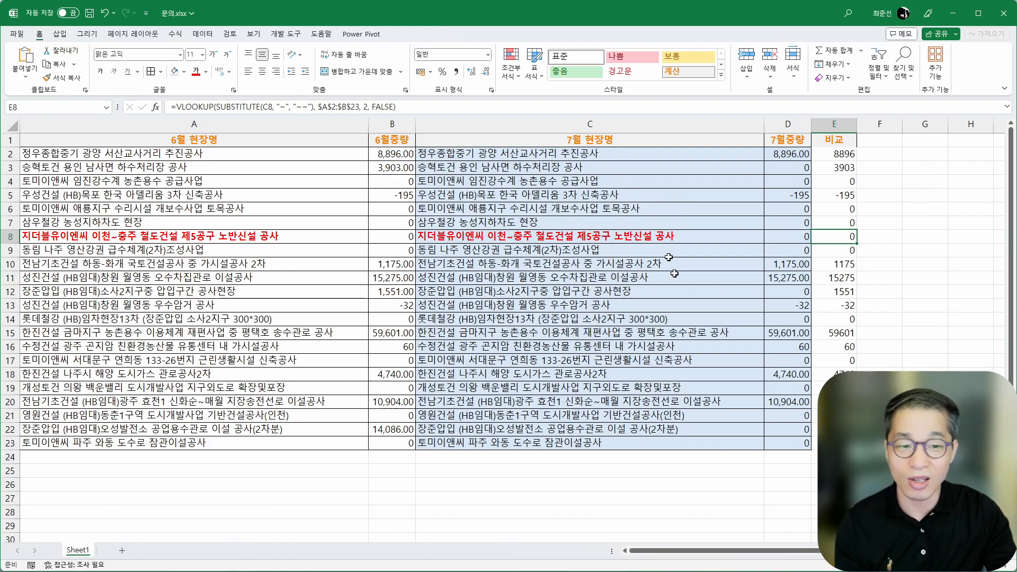
{"action": "left_click", "coordinate": [601, 404]}
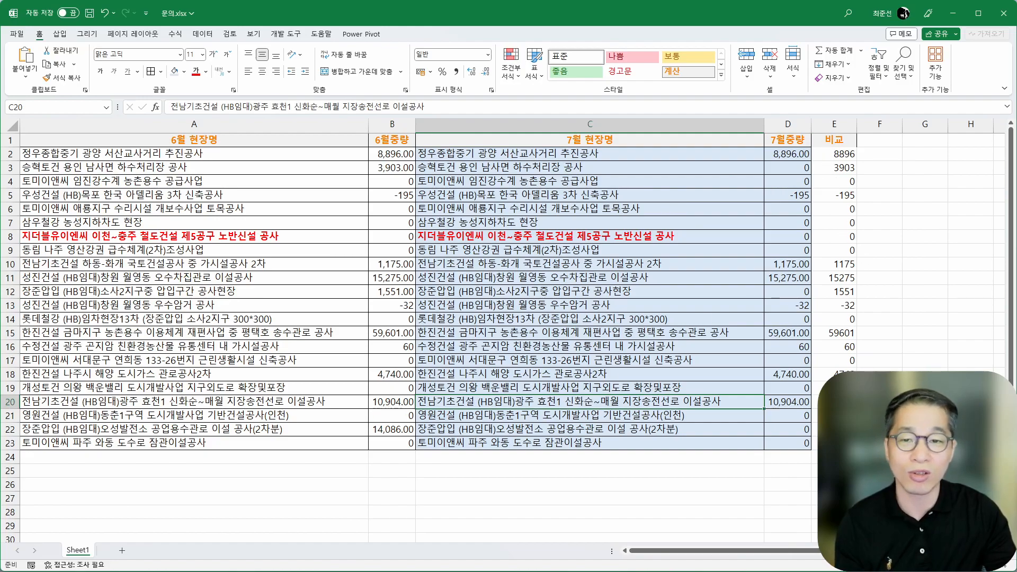
Apply the comma number style to the June weights in B2:B23 and to the July weights and comparison values in D2:E23.
{"action": "left_click_drag", "start_coordinate": [383, 155], "coordinate": [413, 447]}
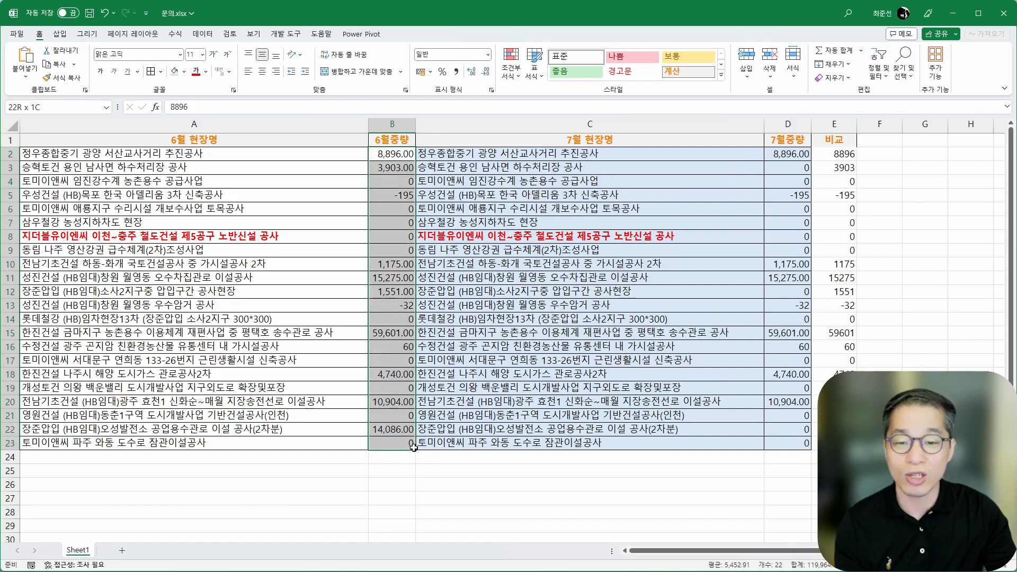
{"action": "left_click_drag", "start_coordinate": [842, 154], "coordinate": [834, 443]}
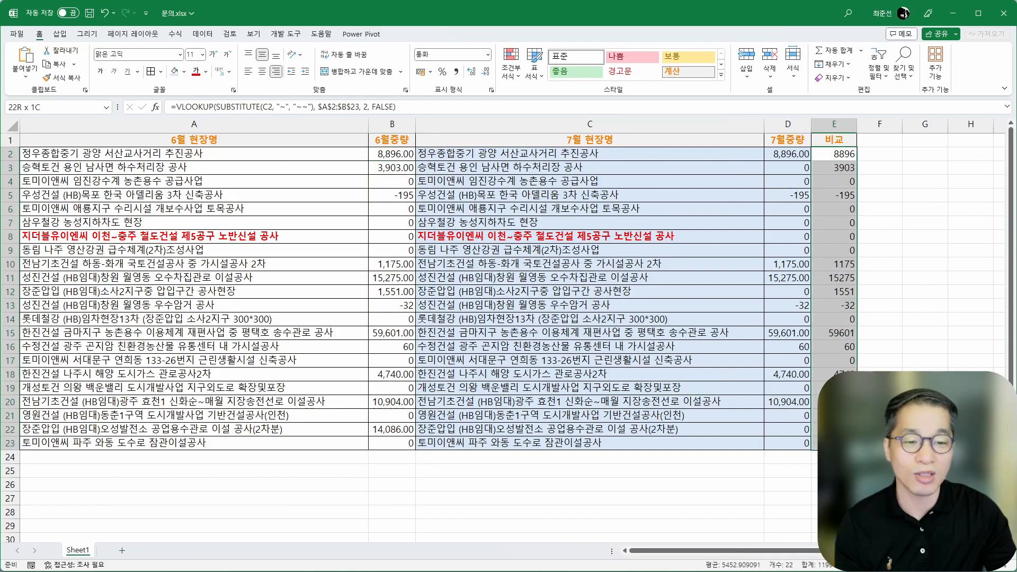
{"action": "left_click_drag", "start_coordinate": [406, 158], "coordinate": [412, 445]}
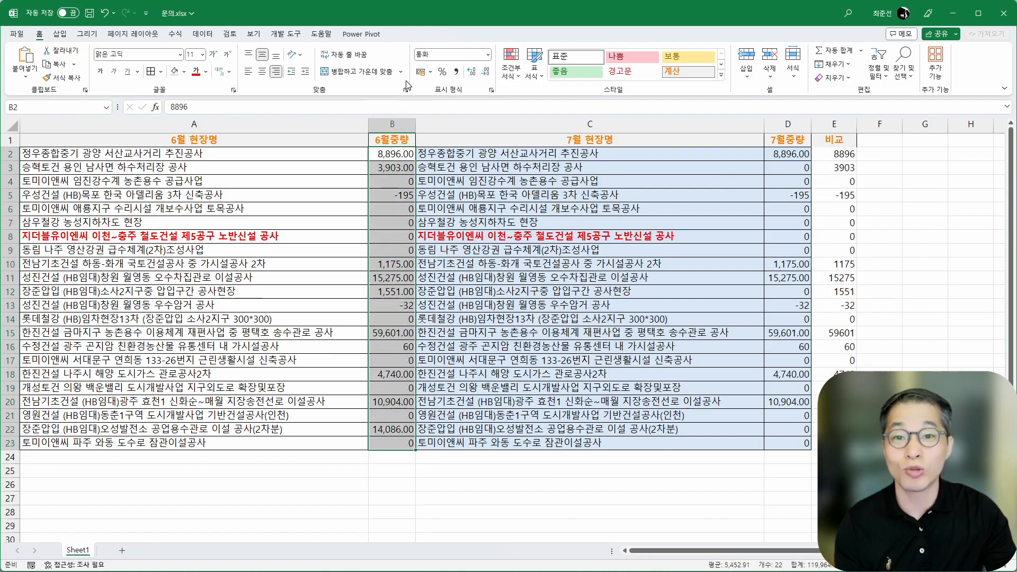
{"action": "left_click", "coordinate": [453, 73]}
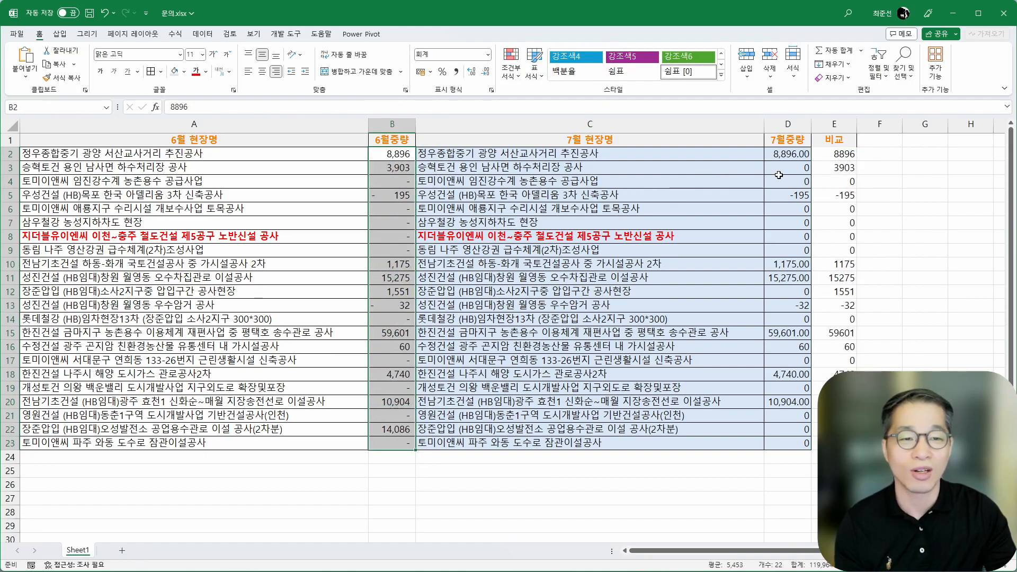
{"action": "left_click_drag", "start_coordinate": [803, 157], "coordinate": [834, 445]}
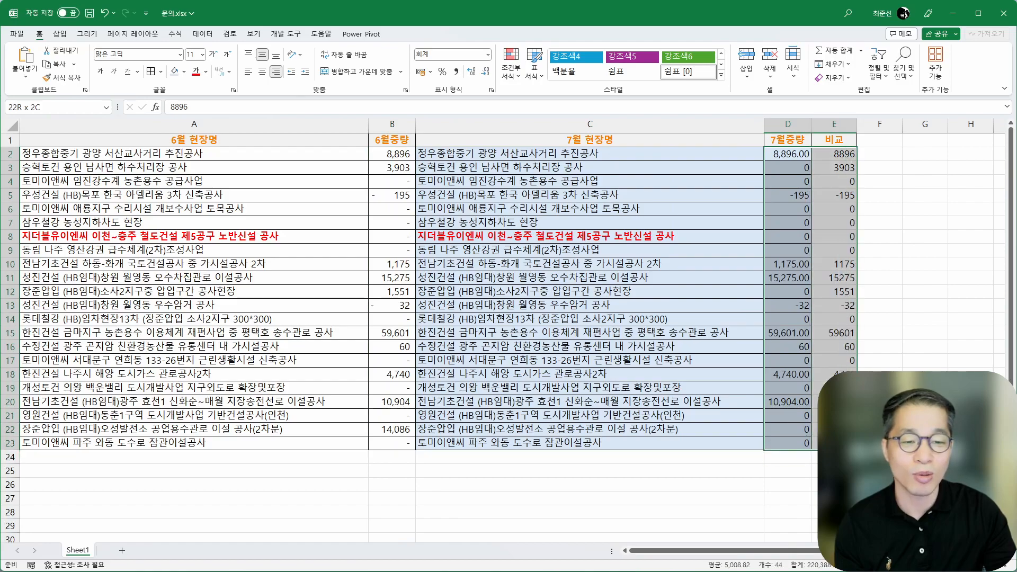
{"action": "left_click", "coordinate": [456, 72]}
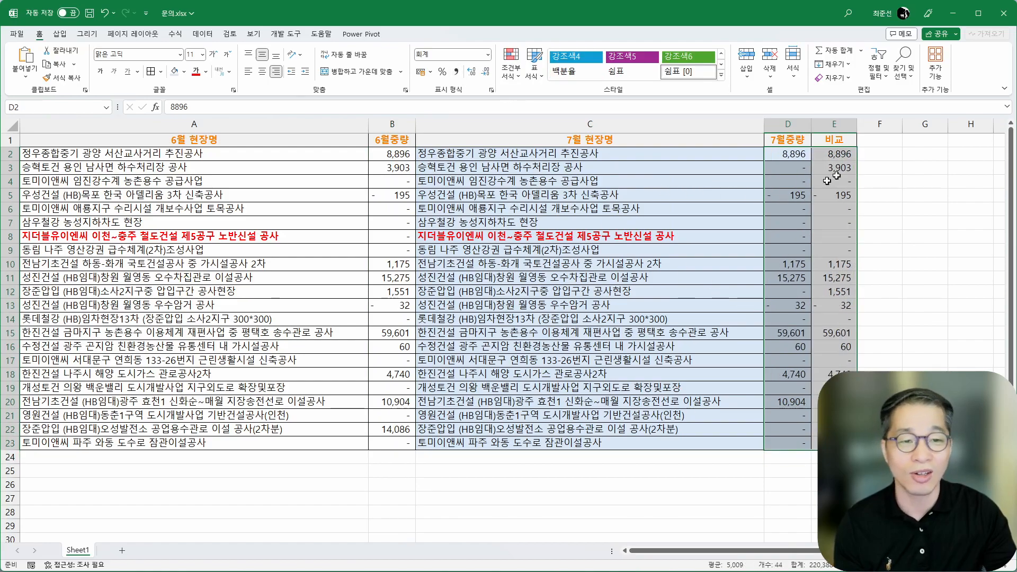
Wrap E2's VLOOKUP in an IF that returns "중량 변경" when the result <> D2, and "" otherwise.
{"action": "left_click", "coordinate": [845, 155]}
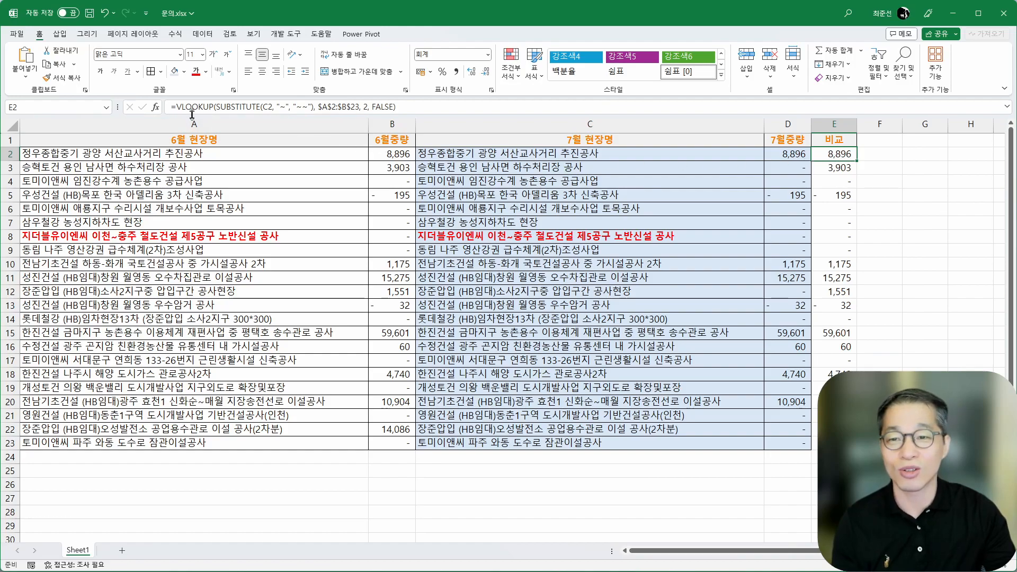
{"action": "left_click", "coordinate": [175, 107]}
{"action": "type", "text": "IF("}
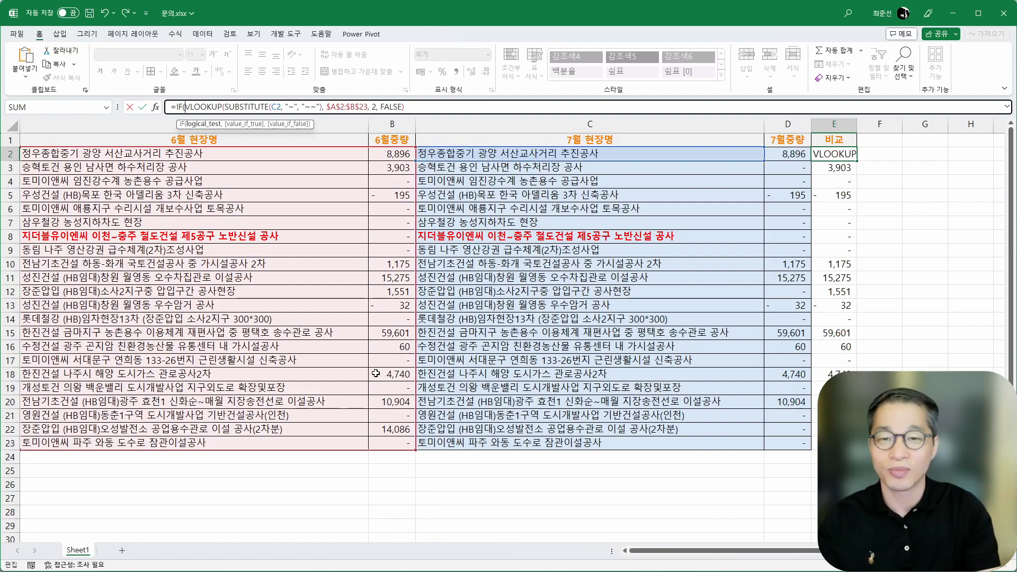
{"action": "type", "text": "<>"}
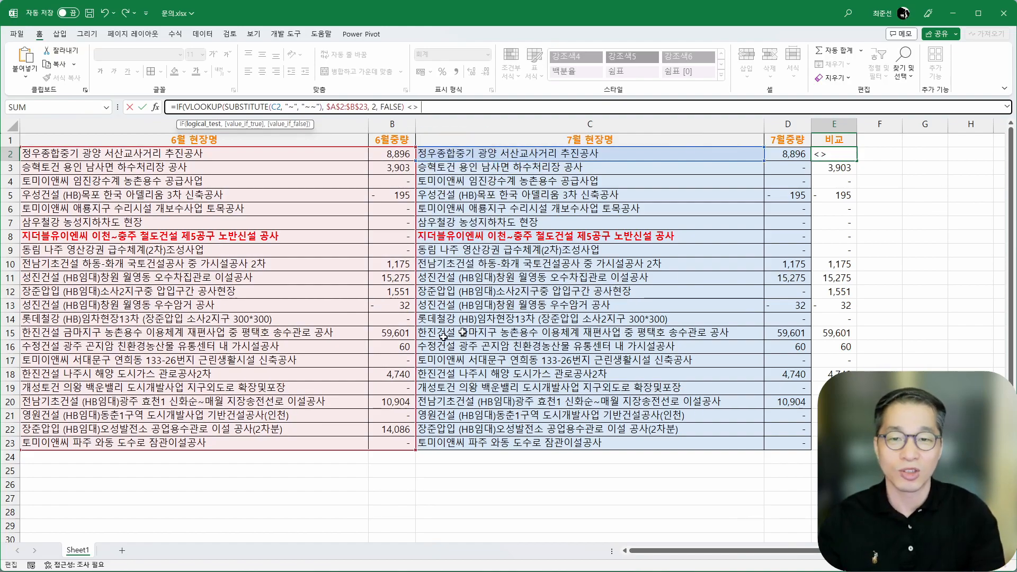
{"action": "left_click", "coordinate": [789, 154]}
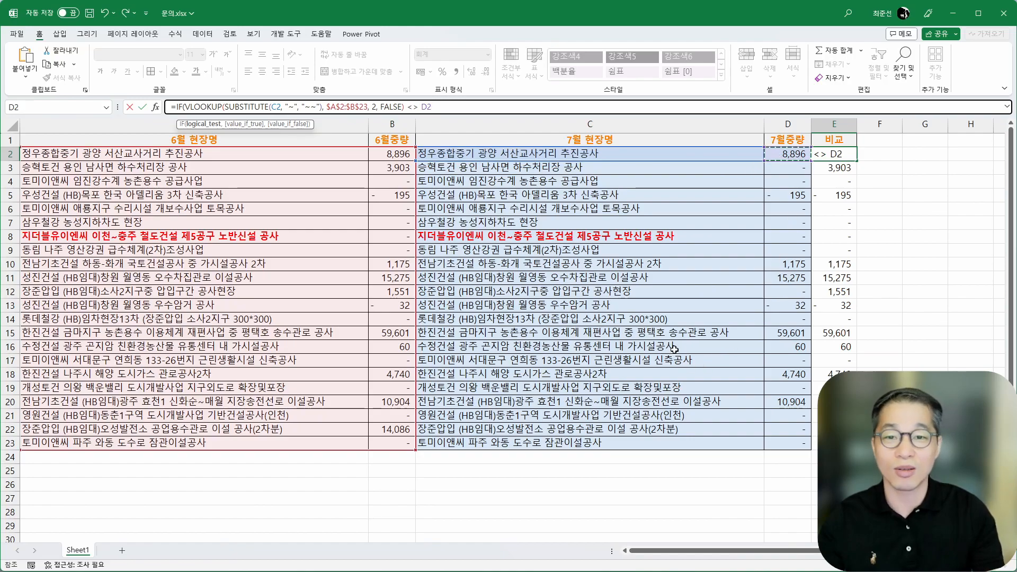
{"action": "type", "text": ","}
{"action": "type", "text": " \"중량 "}
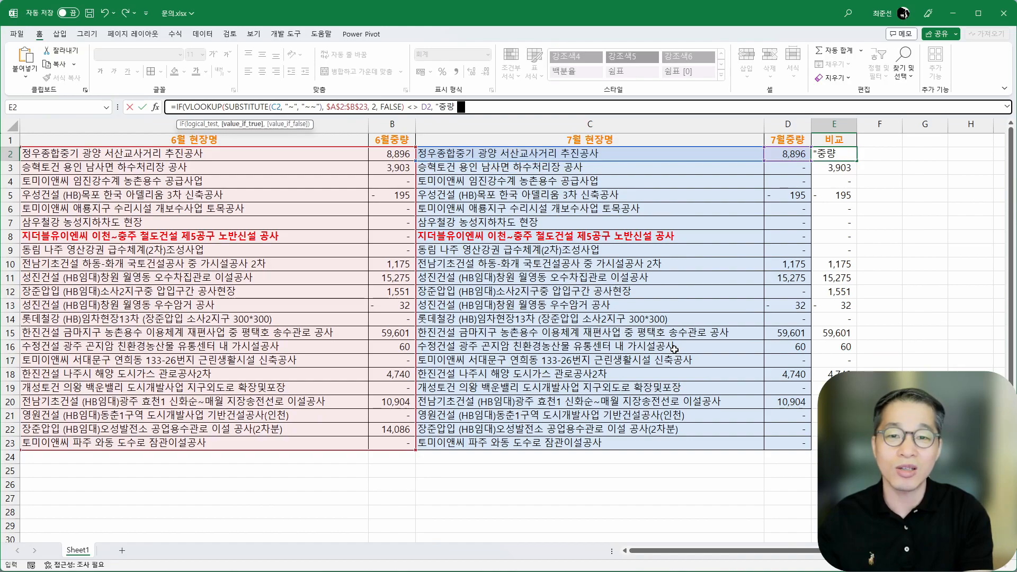
{"action": "type", "text": "변ㄱ경\","}
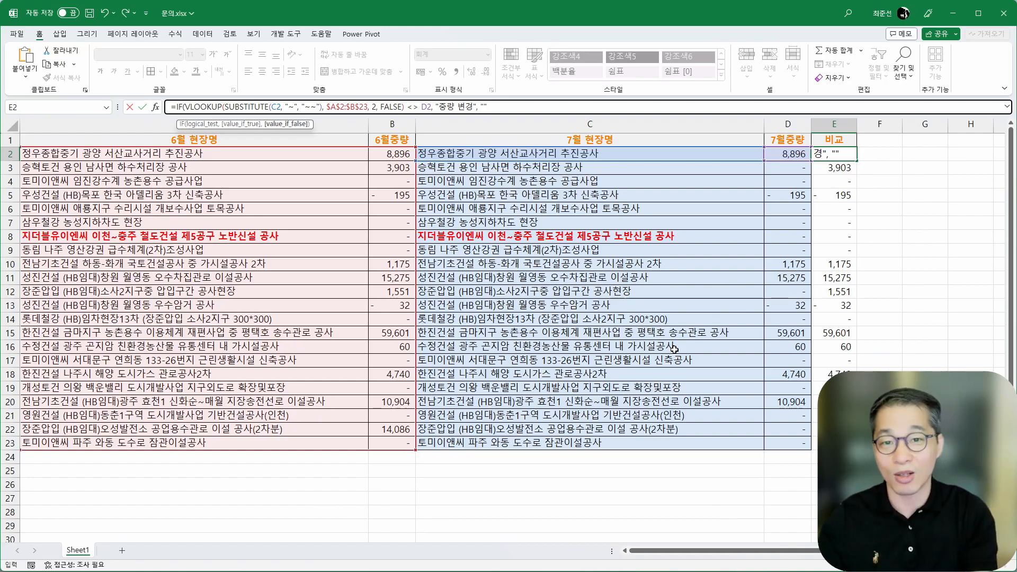
{"action": "type", "text": ")"}
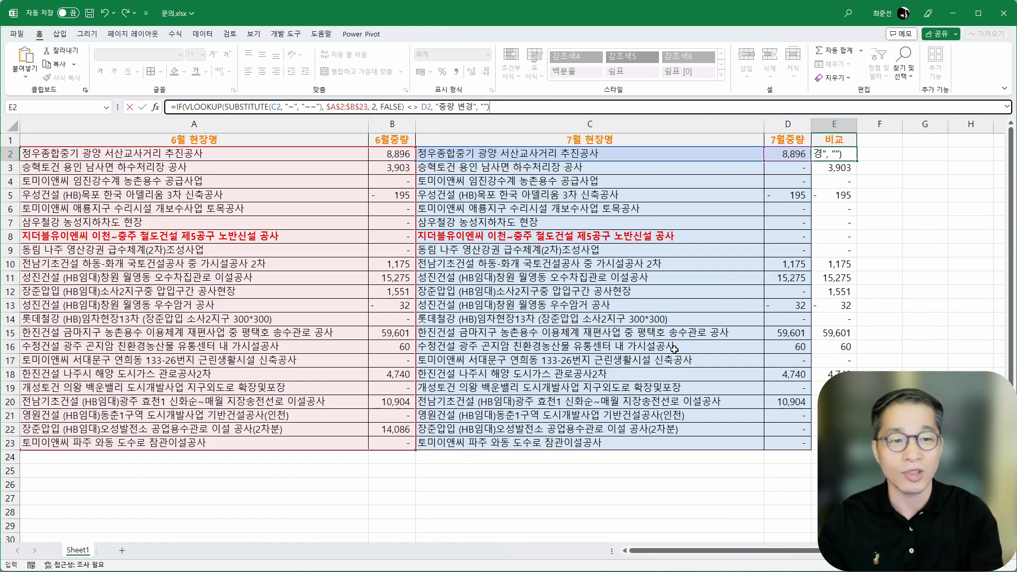
{"action": "key", "text": "Return"}
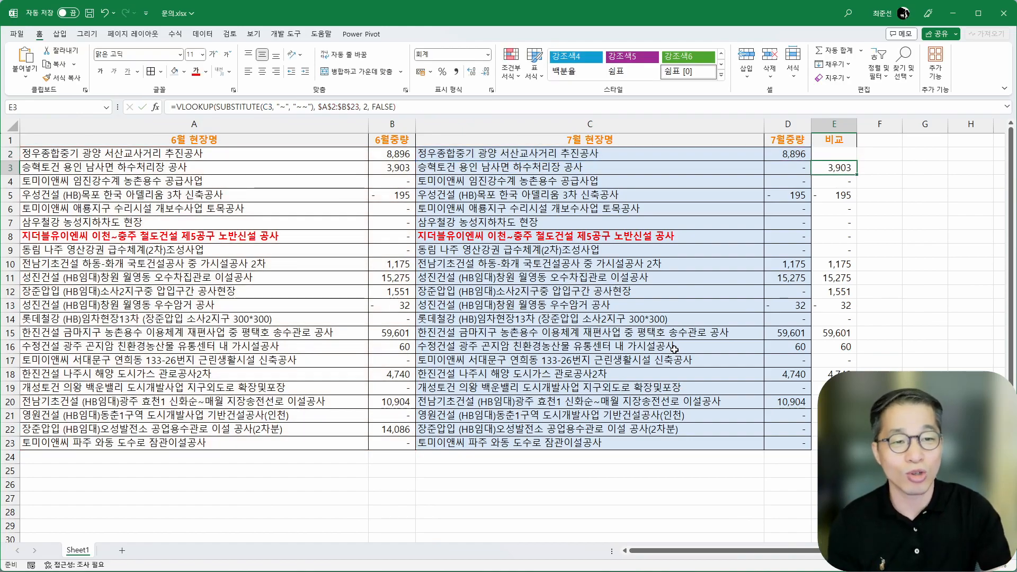
Fill the E2 IF formula down the 비교 column to row 23 and autofit the width of column E.
{"action": "left_click", "coordinate": [834, 154]}
{"action": "double_click", "coordinate": [857, 160]}
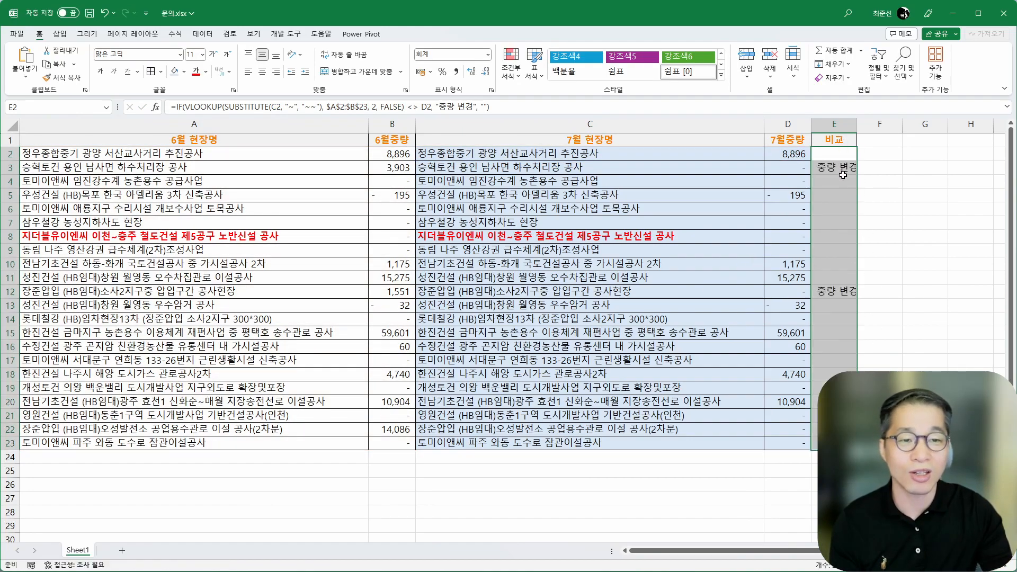
{"action": "double_click", "coordinate": [856, 124]}
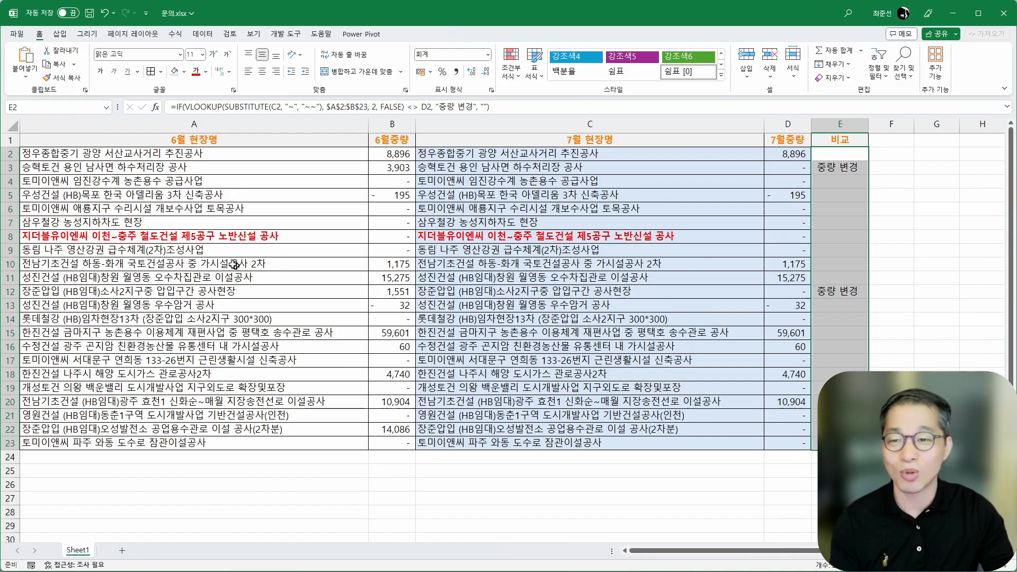
Delete the last character "사" from the June site name in A6 so that it ends in "토목공".
{"action": "double_click", "coordinate": [249, 207]}
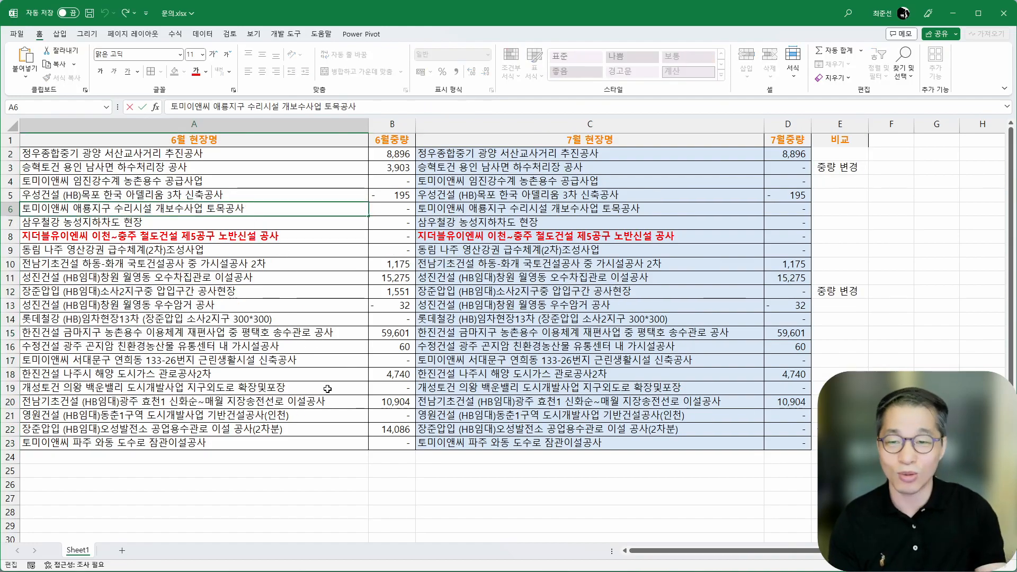
{"action": "key", "text": "BackSpace"}
{"action": "key", "text": "Return"}
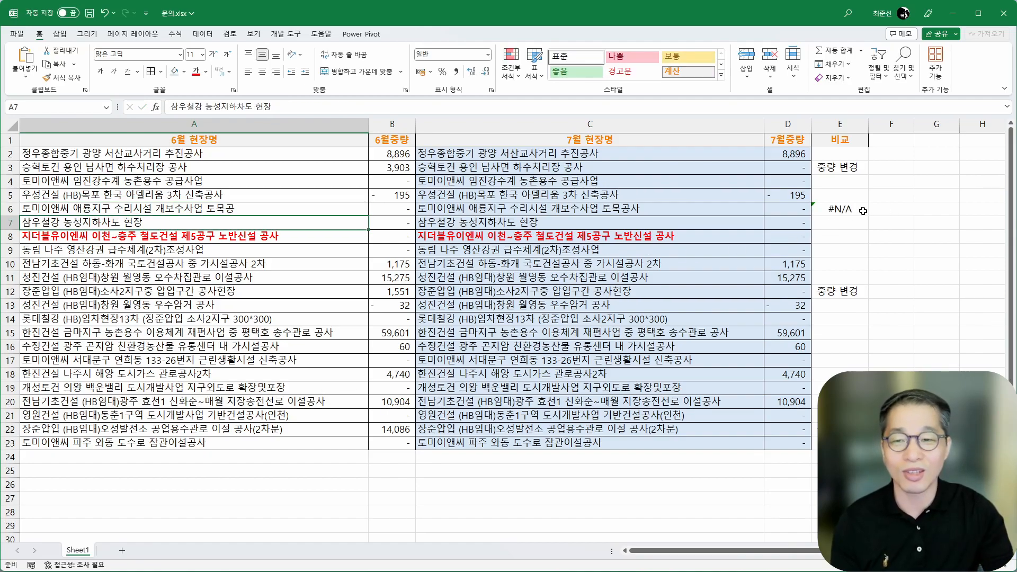
{"action": "double_click", "coordinate": [284, 208]}
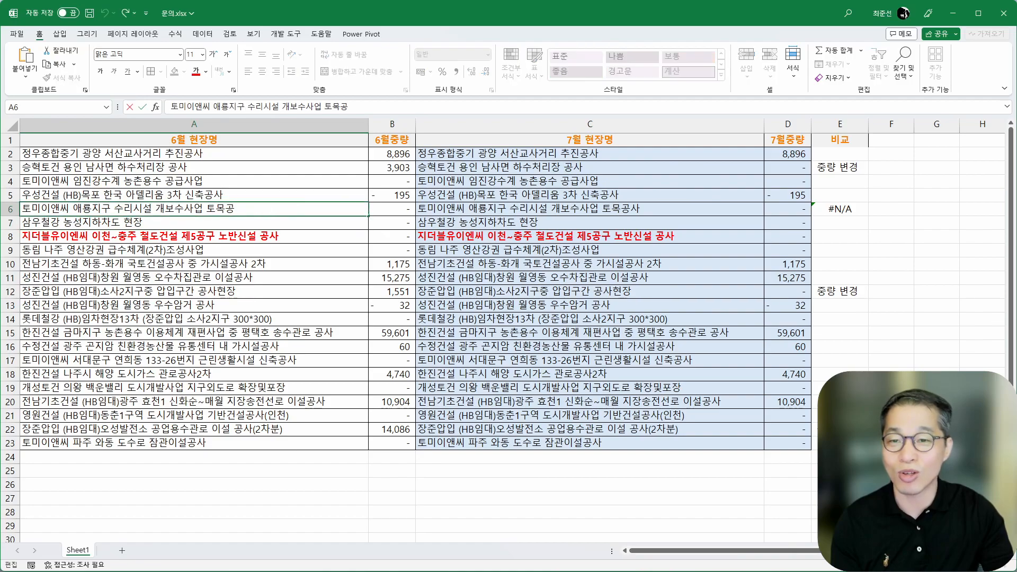
Wrap E2's IF formula in an IFERROR that returns "빠진 현장" when the lookup gives an error.
{"action": "left_click", "coordinate": [849, 157]}
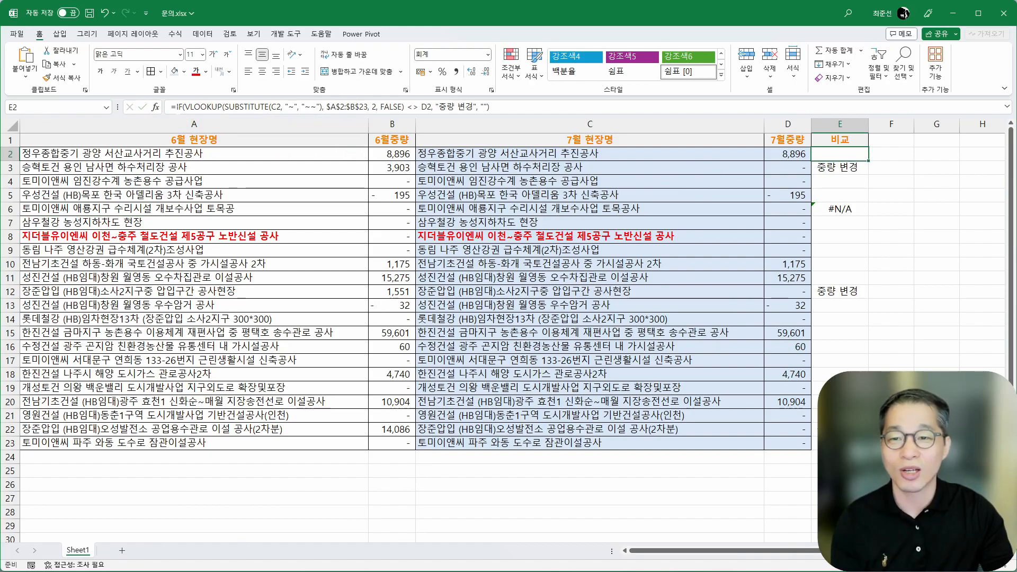
{"action": "left_click", "coordinate": [169, 107]}
{"action": "type", "text": "IFER"}
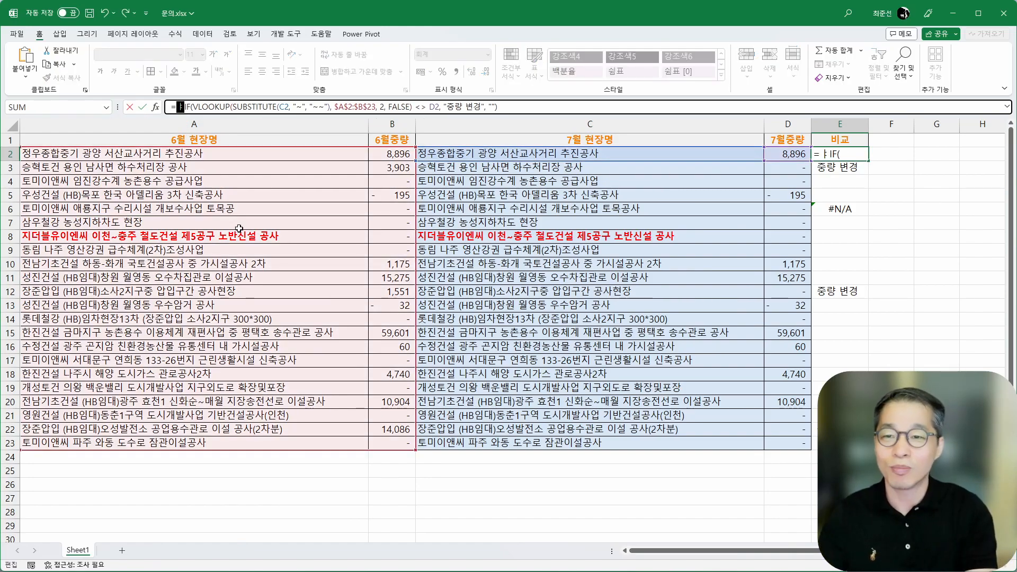
{"action": "key", "text": "Tab"}
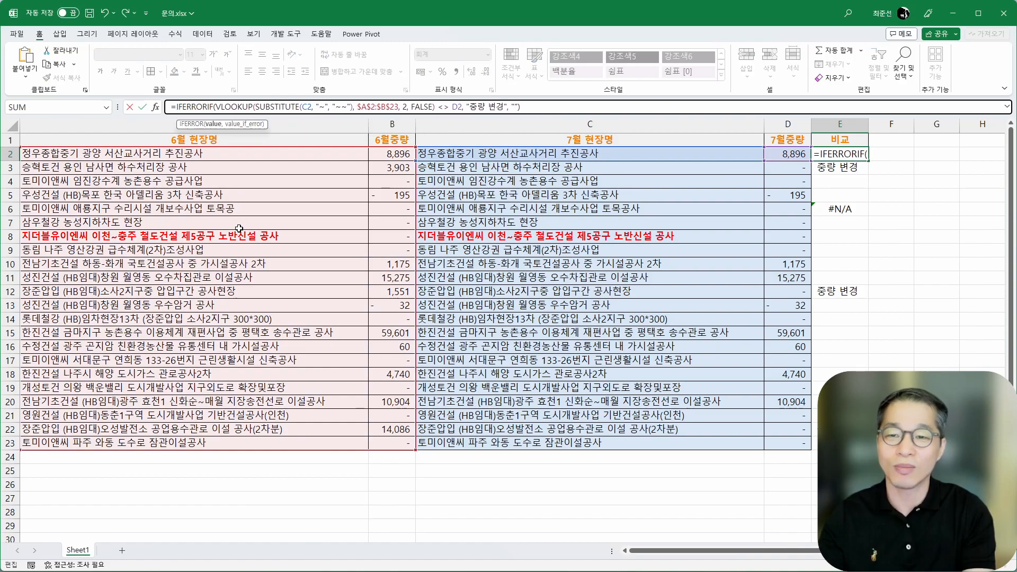
{"action": "key", "text": "End"}
{"action": "type", "text": ","}
{"action": "type", "text": " \"빠진 현"}
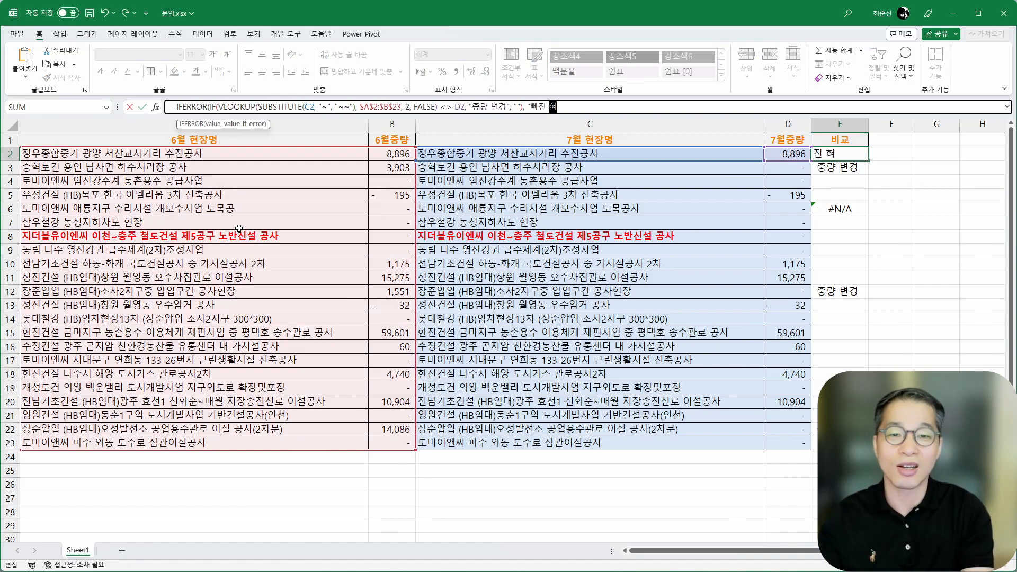
{"action": "type", "text": "장\")"}
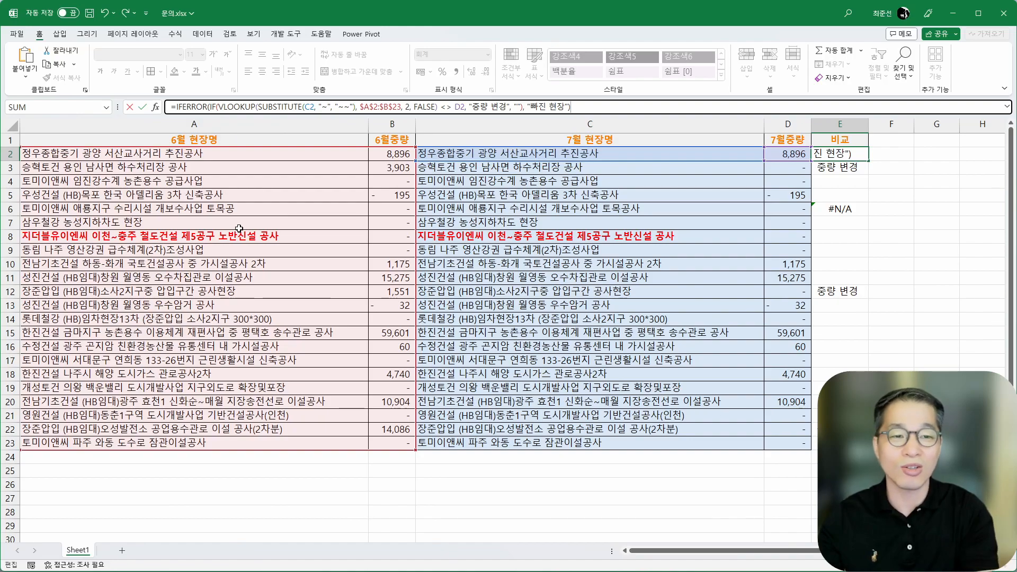
{"action": "key", "text": "Return"}
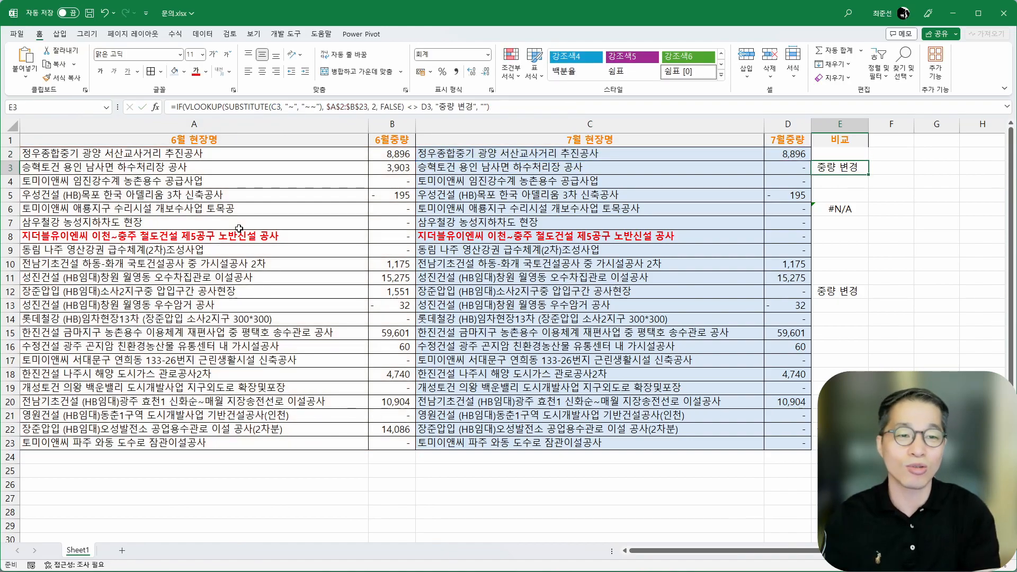
Fill the E2 IFERROR formula down the 비교 column to row 23.
{"action": "left_click", "coordinate": [843, 152]}
{"action": "double_click", "coordinate": [871, 165]}
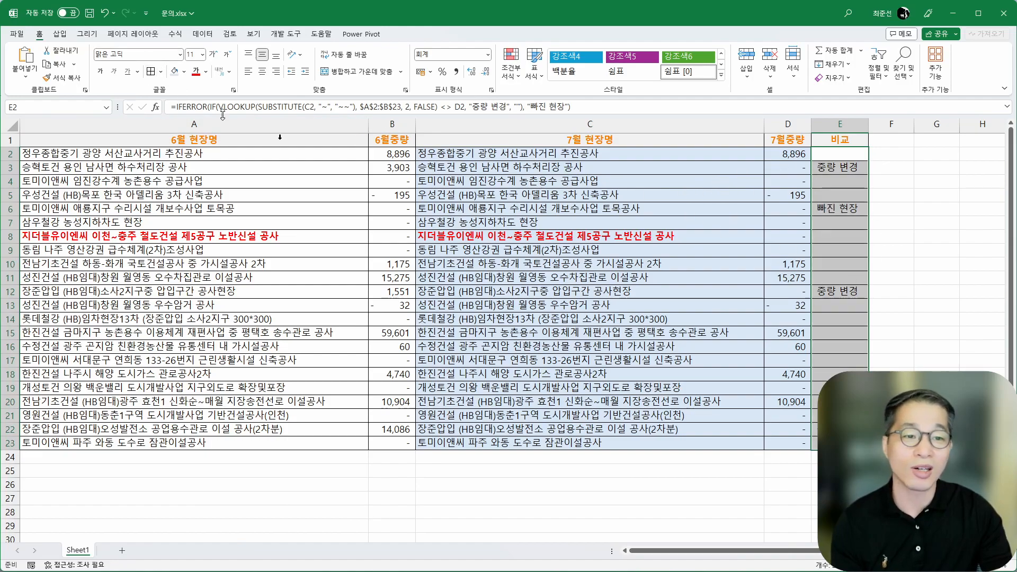
{"action": "left_click_drag", "start_coordinate": [839, 153], "coordinate": [839, 443]}
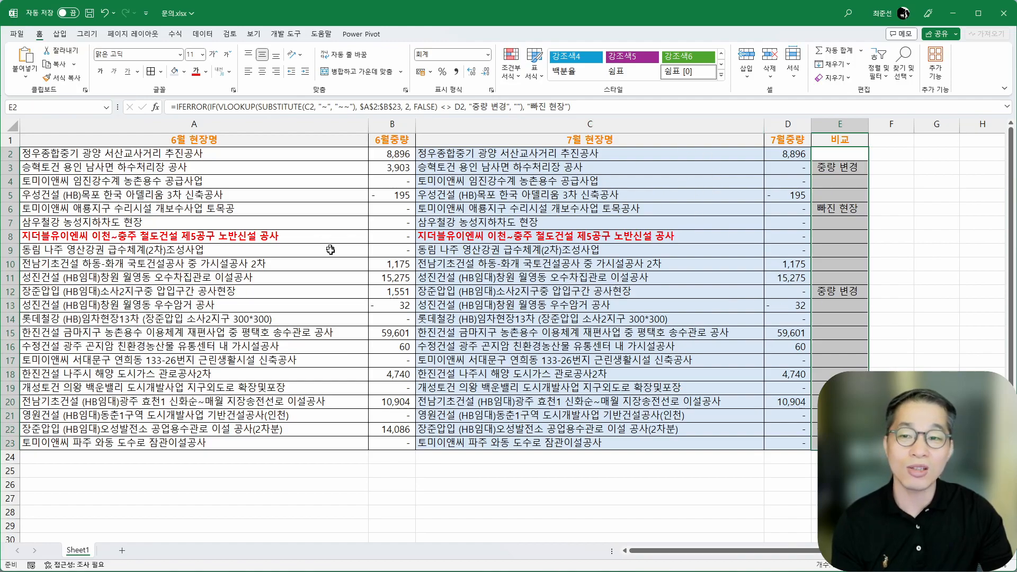